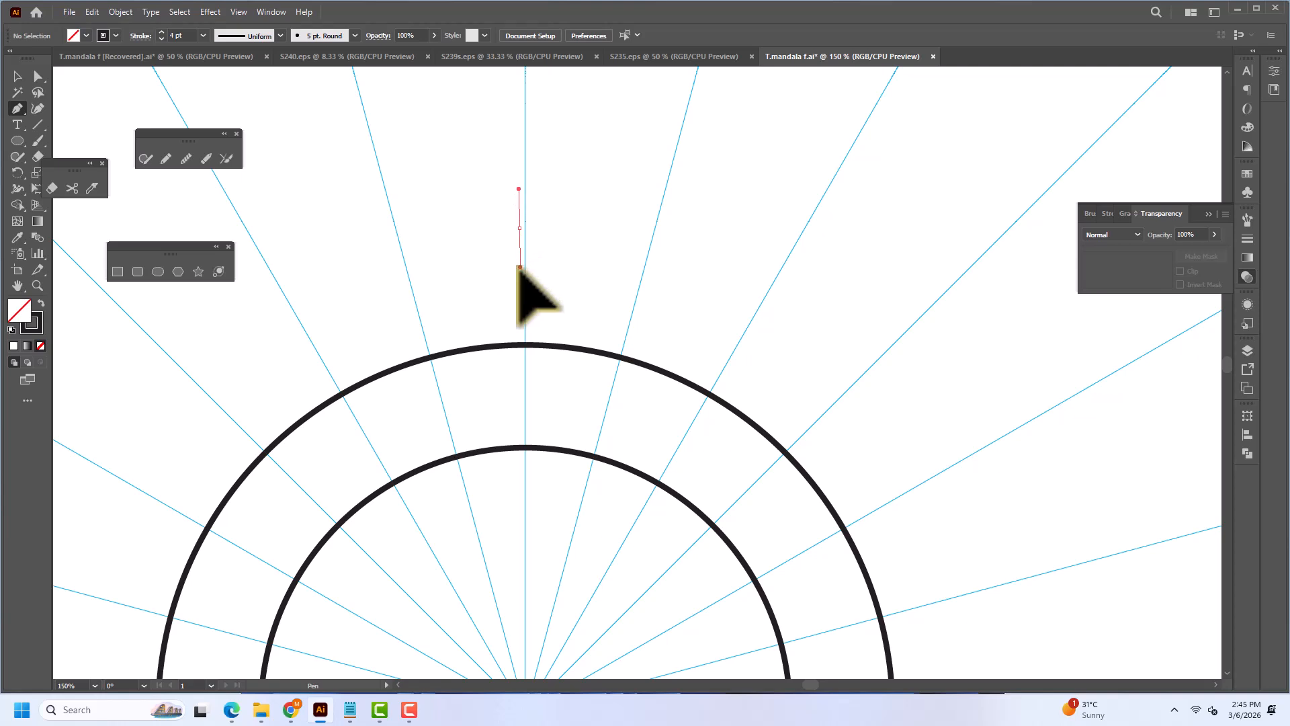
Complete the curved petal from the vertical guide to the outer circle and add a smaller copy inside it.
left_click_drag(620, 356, 606, 427)
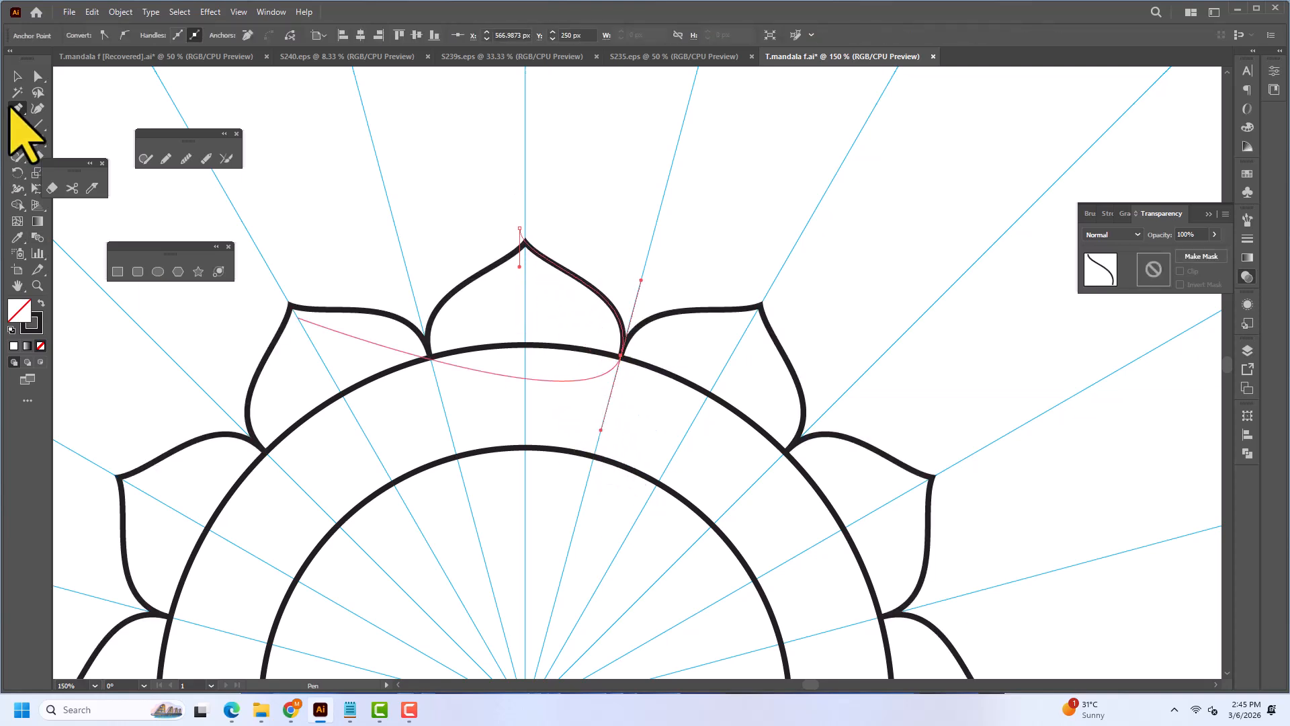
left_click(17, 76)
left_click(591, 288)
scroll(601, 296, "up", 2)
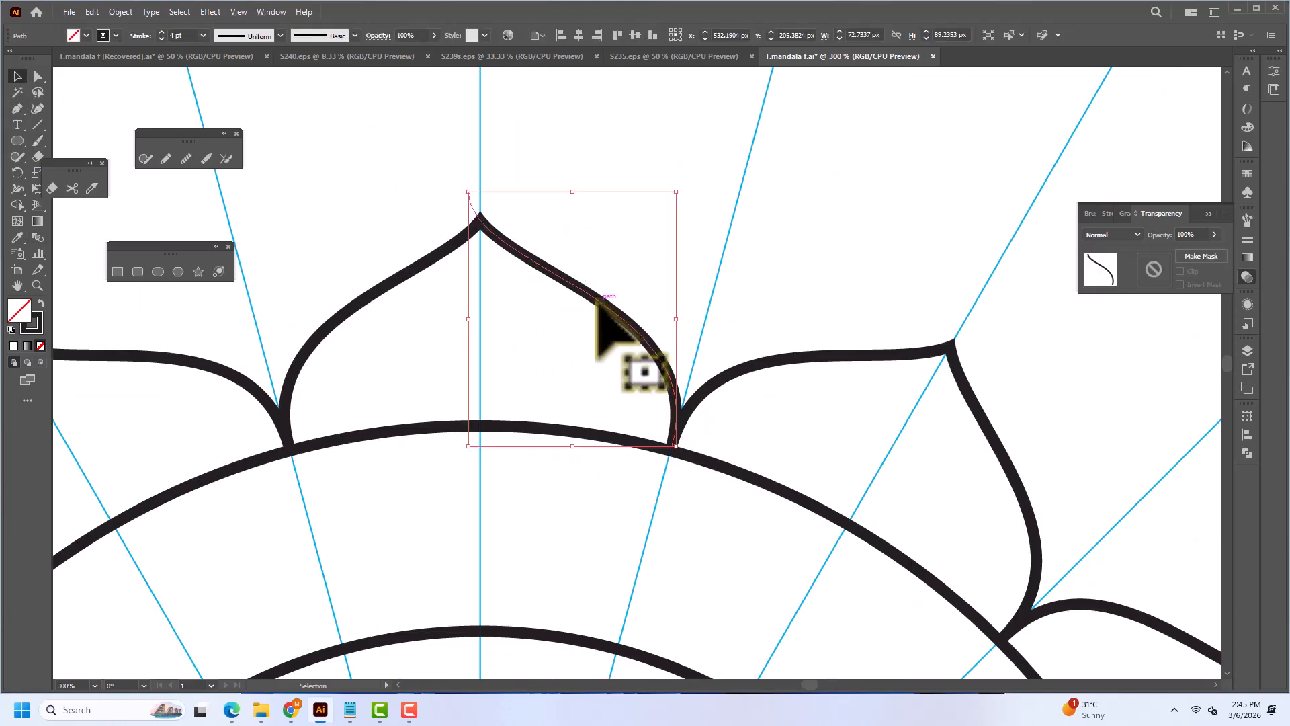
left_click_drag(596, 301, 553, 301)
mouse_move(425, 192)
left_mouse_down()
mouse_move(413, 209)
mouse_move(426, 215)
left_mouse_up()
left_click(682, 274)
scroll(675, 242, "down", 1)
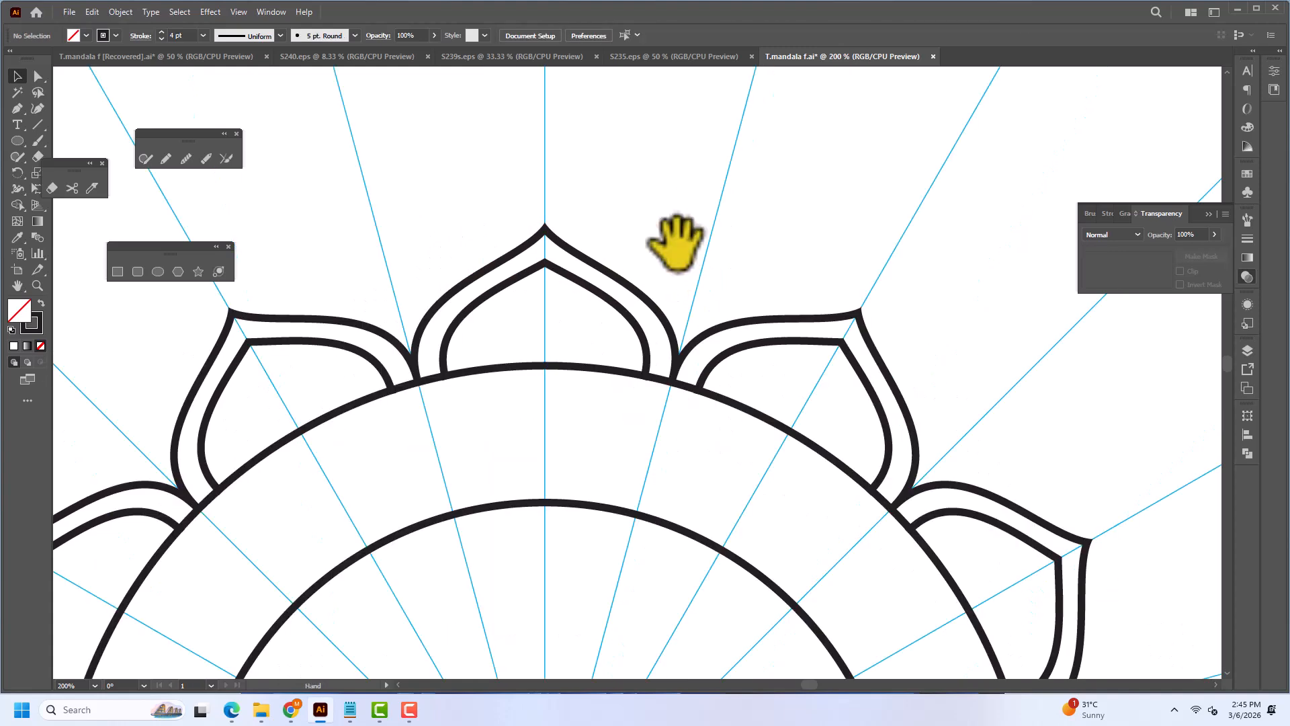
Paint a pointed leaf shape with the Paintbrush in the gap between two large petals, centred on the radial guide.
left_click_drag(675, 242, 575, 271)
left_click(38, 141)
scroll(573, 296, "up", 3)
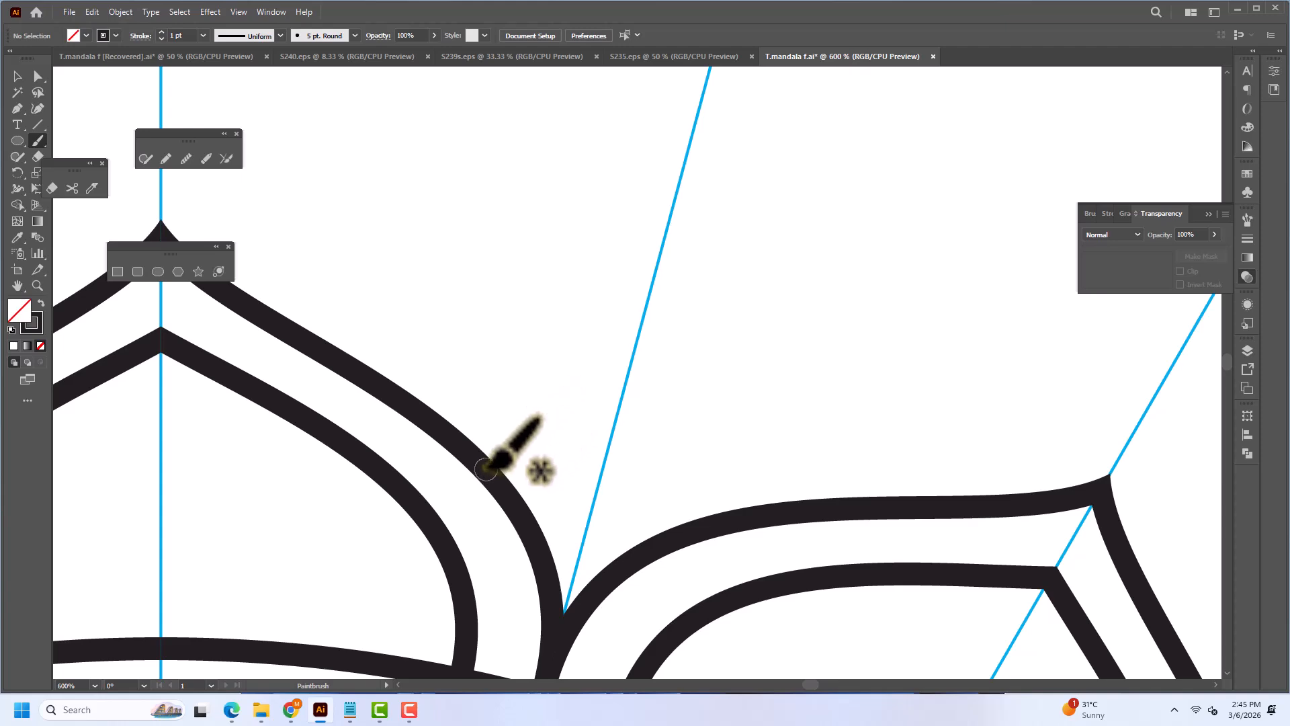
mouse_move(475, 452)
left_mouse_down()
mouse_move(766, 205)
mouse_move(722, 510)
left_mouse_up()
left_click(18, 76)
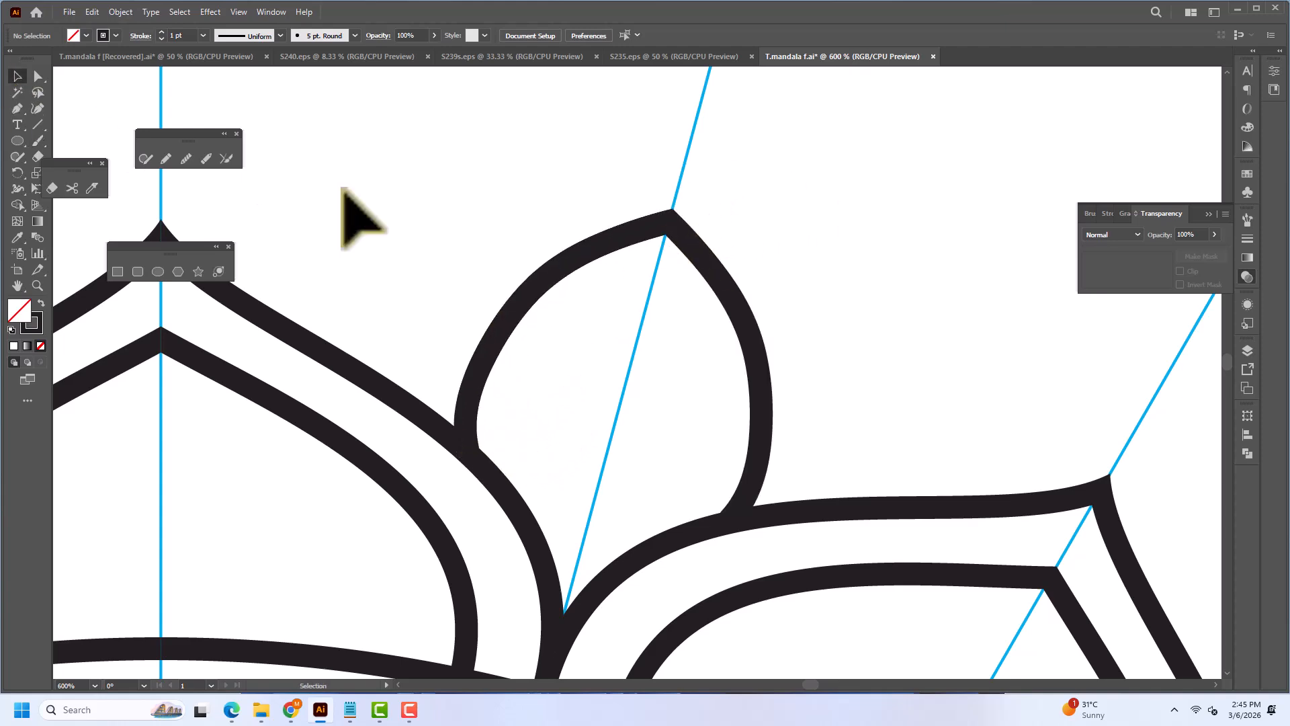
Add two progressively smaller nested copies of the leaf outline inside the leaf shape.
scroll(524, 237, "down", 3)
left_click_drag(527, 239, 608, 377)
left_click(566, 308)
scroll(565, 307, "up", 2)
left_click(513, 253)
scroll(524, 316, "down", 3)
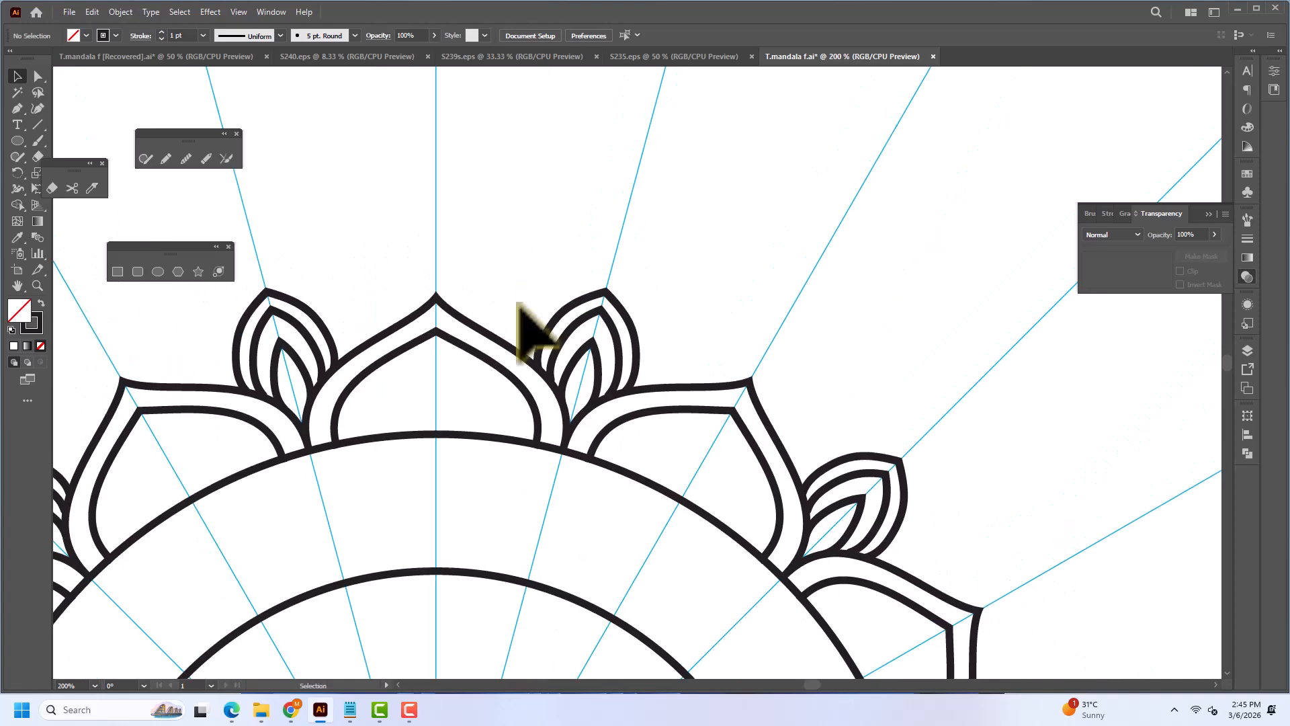
Draw a circle about 91 px wide centred where the leaf meets the large petal, and add a concentric copy about 98.7 px wide.
scroll(519, 309, "up", 3)
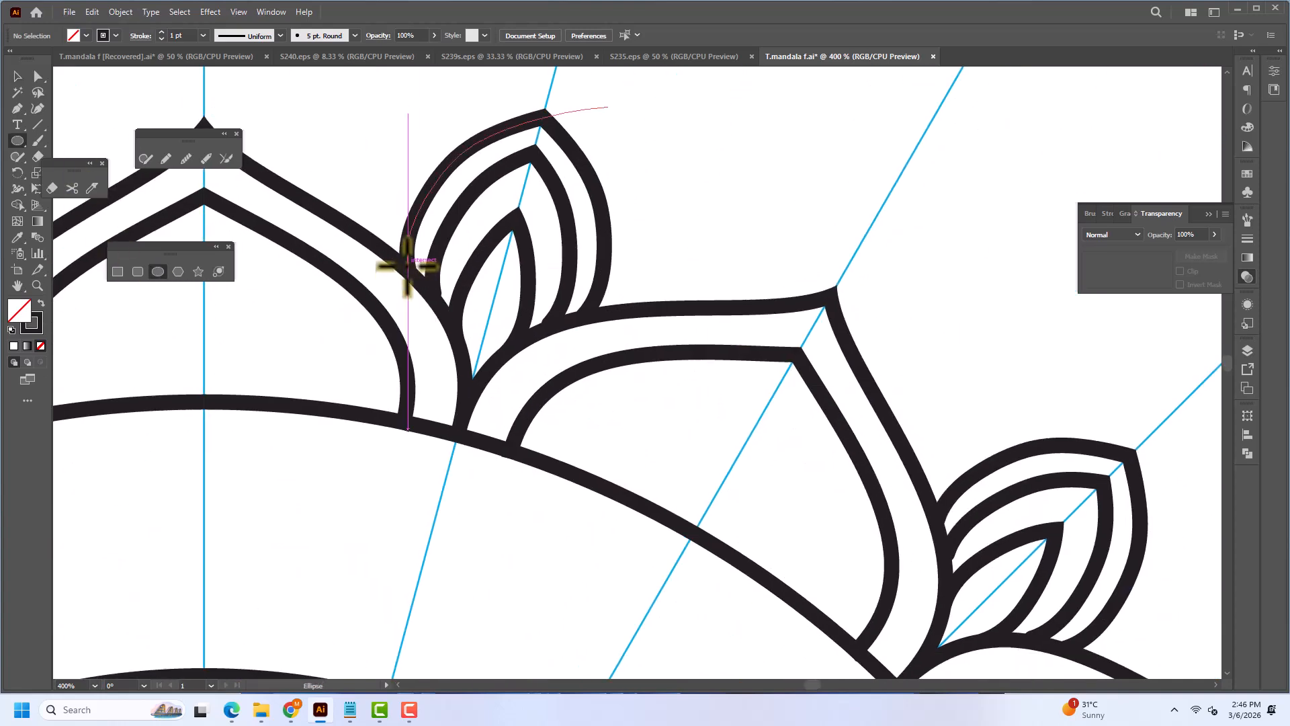
left_click_drag(407, 266, 577, 440)
left_click(18, 76)
left_click_drag(404, 231, 511, 354)
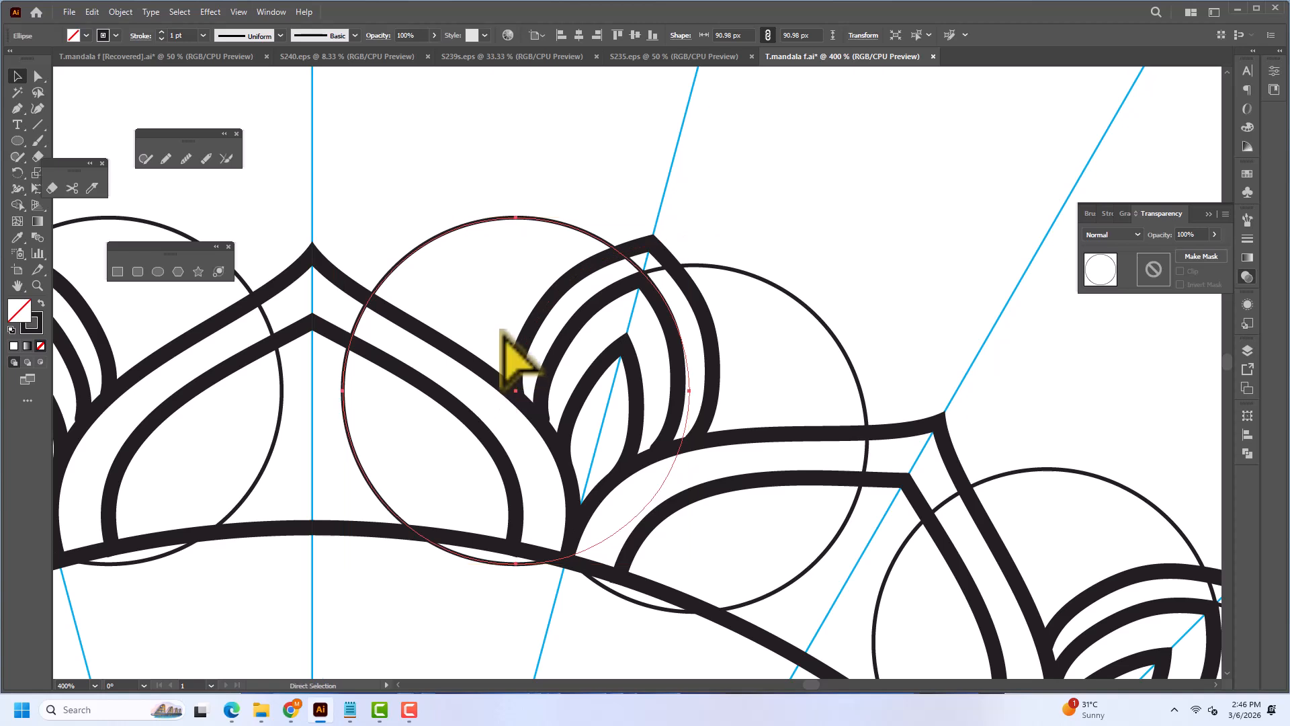
left_click_drag(524, 222, 516, 202)
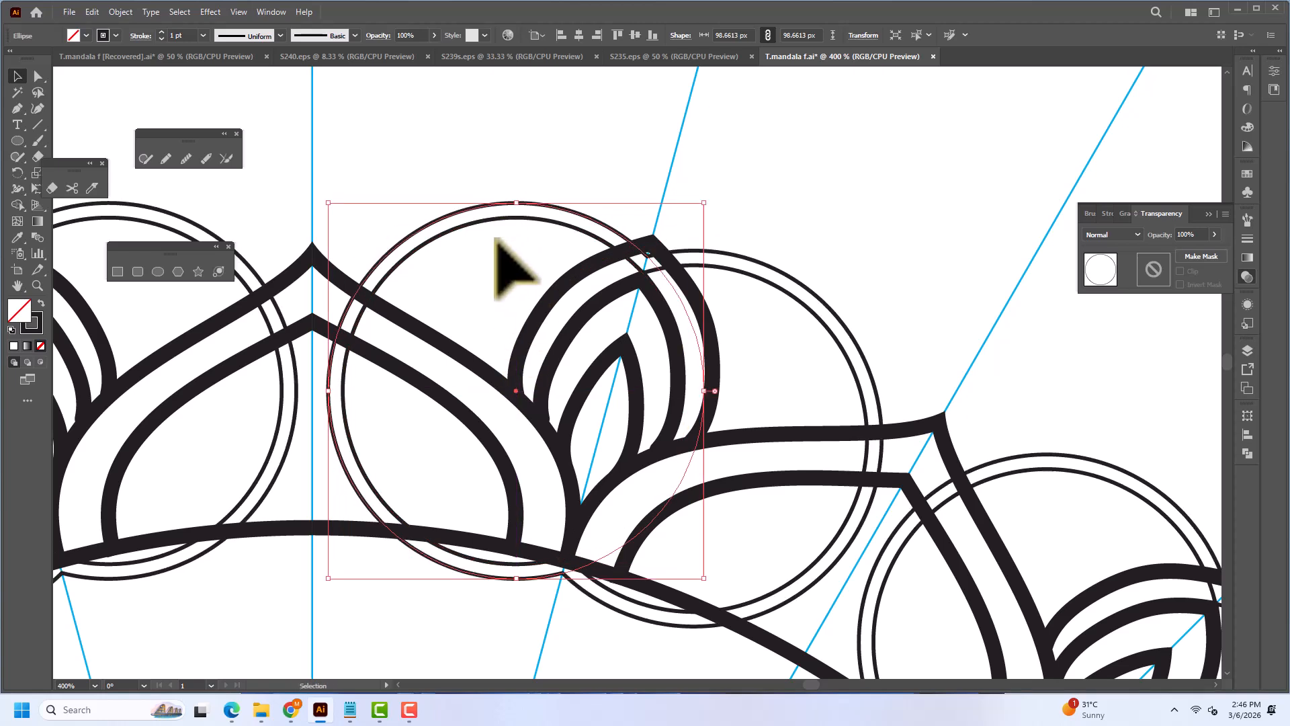
Set the inner circle's stroke to 2 pt and add two smaller concentric copies, about 65 px and 53.5 px wide.
scroll(183, 31, "up", 2)
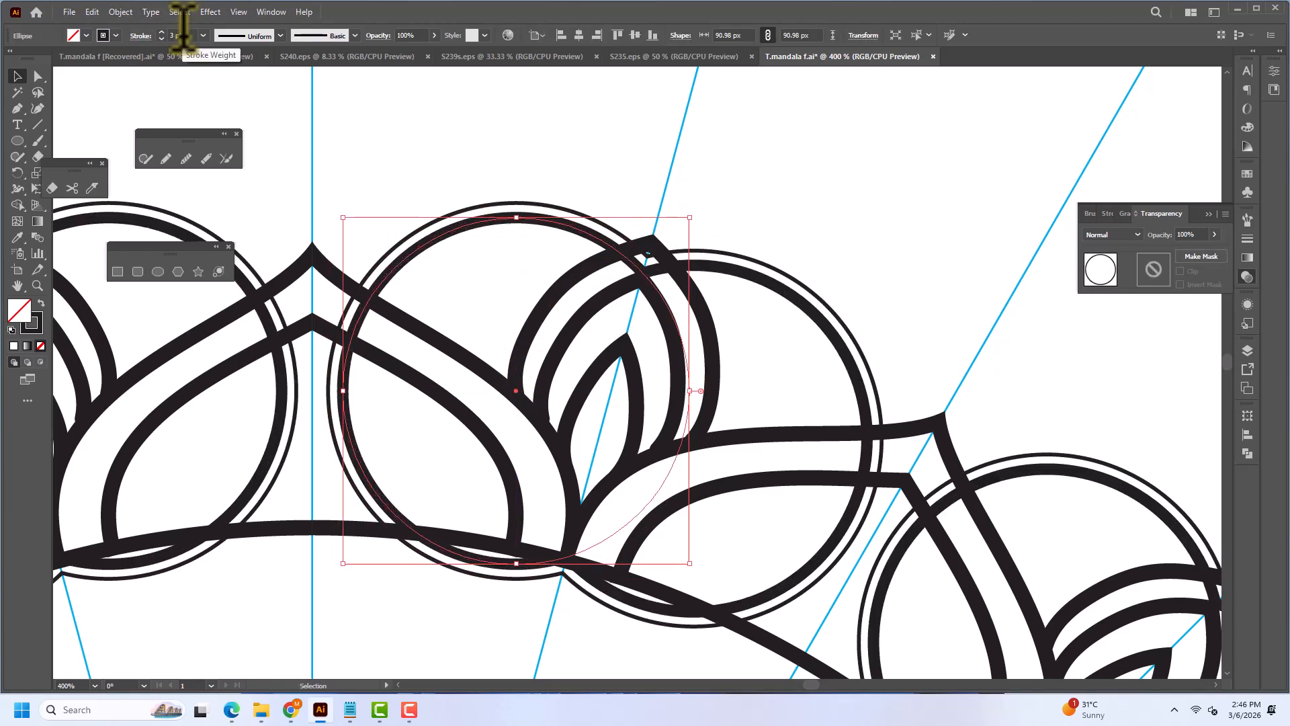
scroll(182, 32, "down", 1)
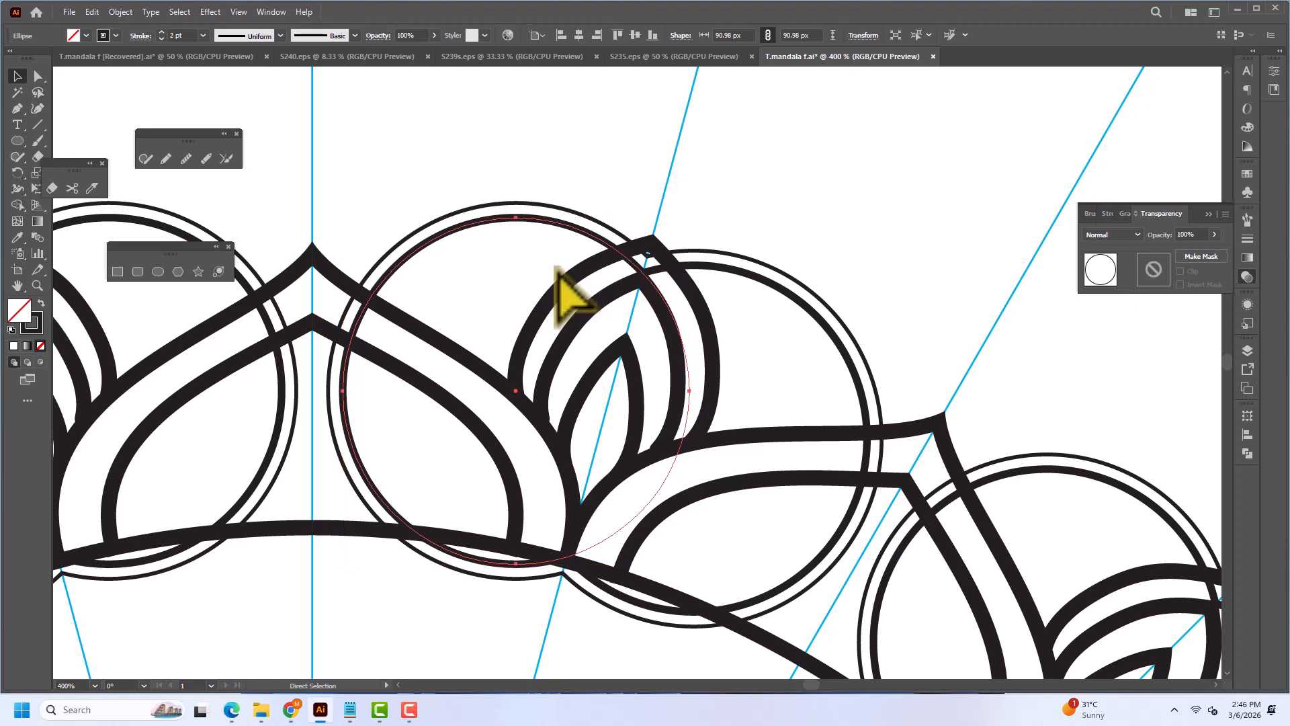
left_click_drag(516, 218, 516, 289)
scroll(518, 259, "up", 1)
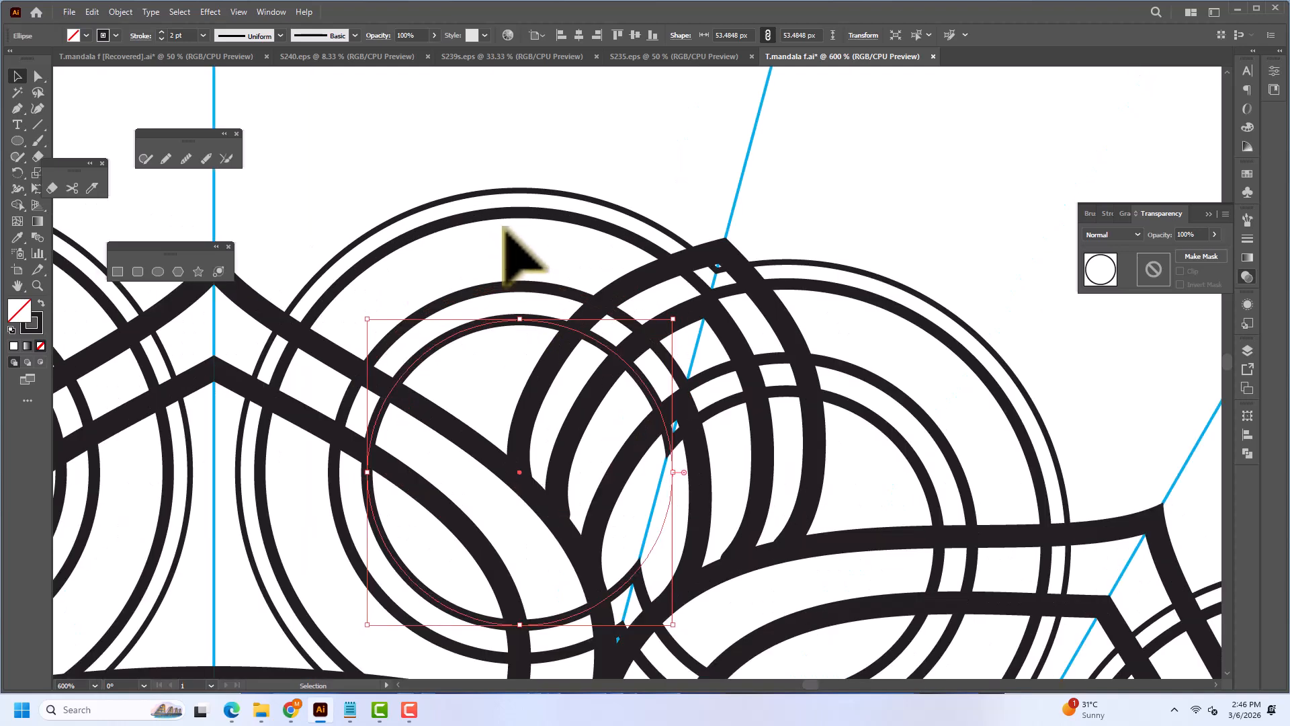
Split the smallest circle with Scissors at the petal and leaf outlines and delete the part overlapping them.
left_click(72, 188)
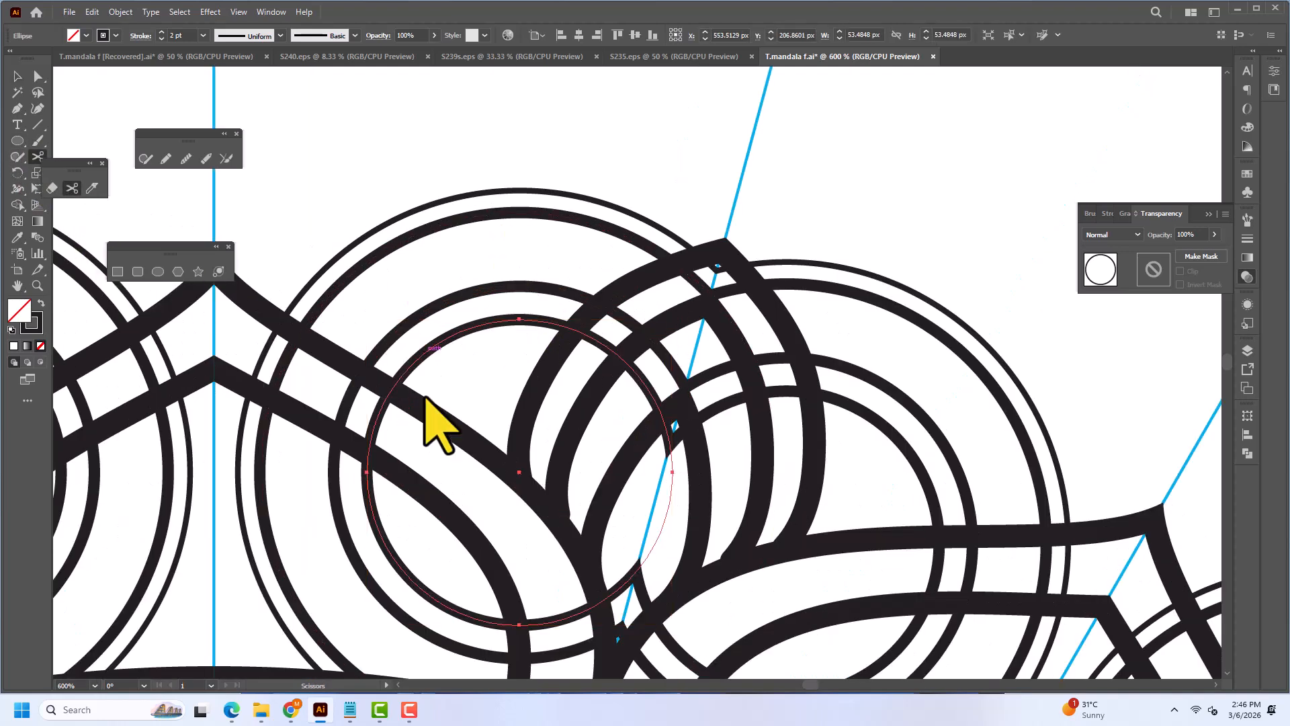
left_click(393, 387)
left_click(569, 328)
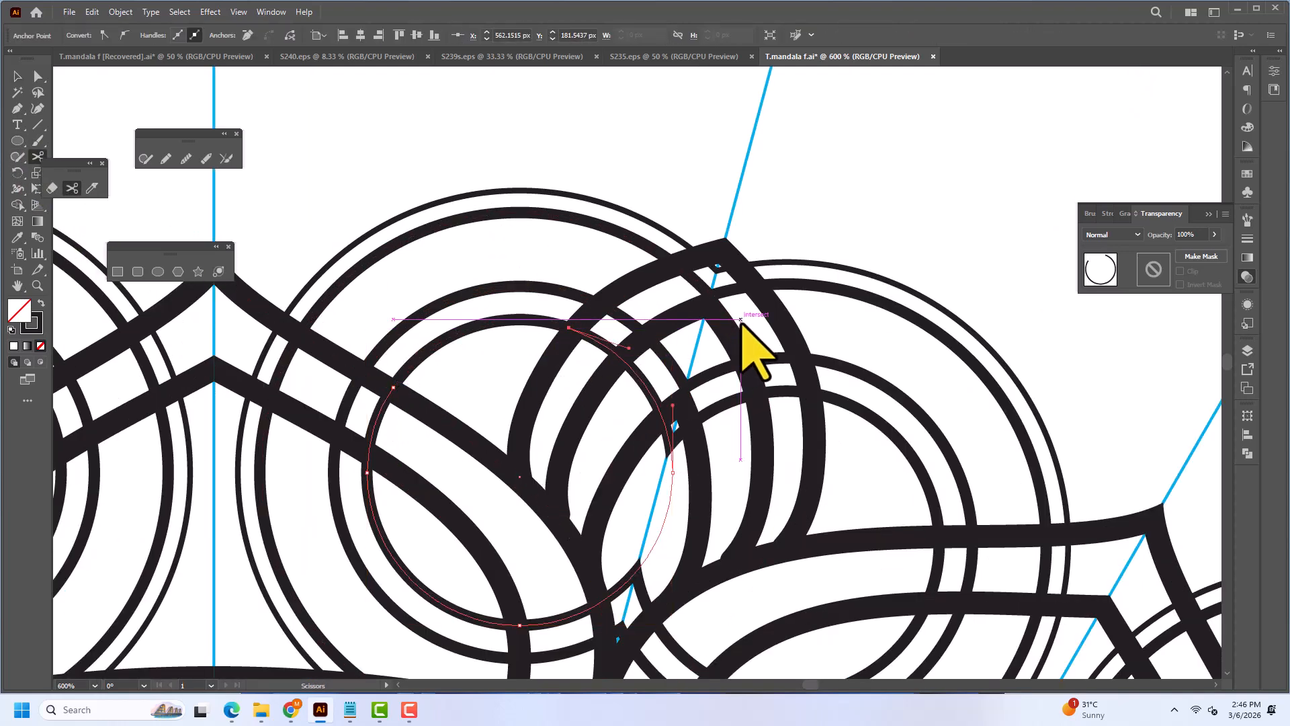
key("Delete")
key("Delete")
Cut the second-smallest circle at the petal and leaf outlines and delete its overlapping part, leaving only the upper arc.
left_click(20, 76)
scroll(481, 271, "up", 2)
left_click(500, 308)
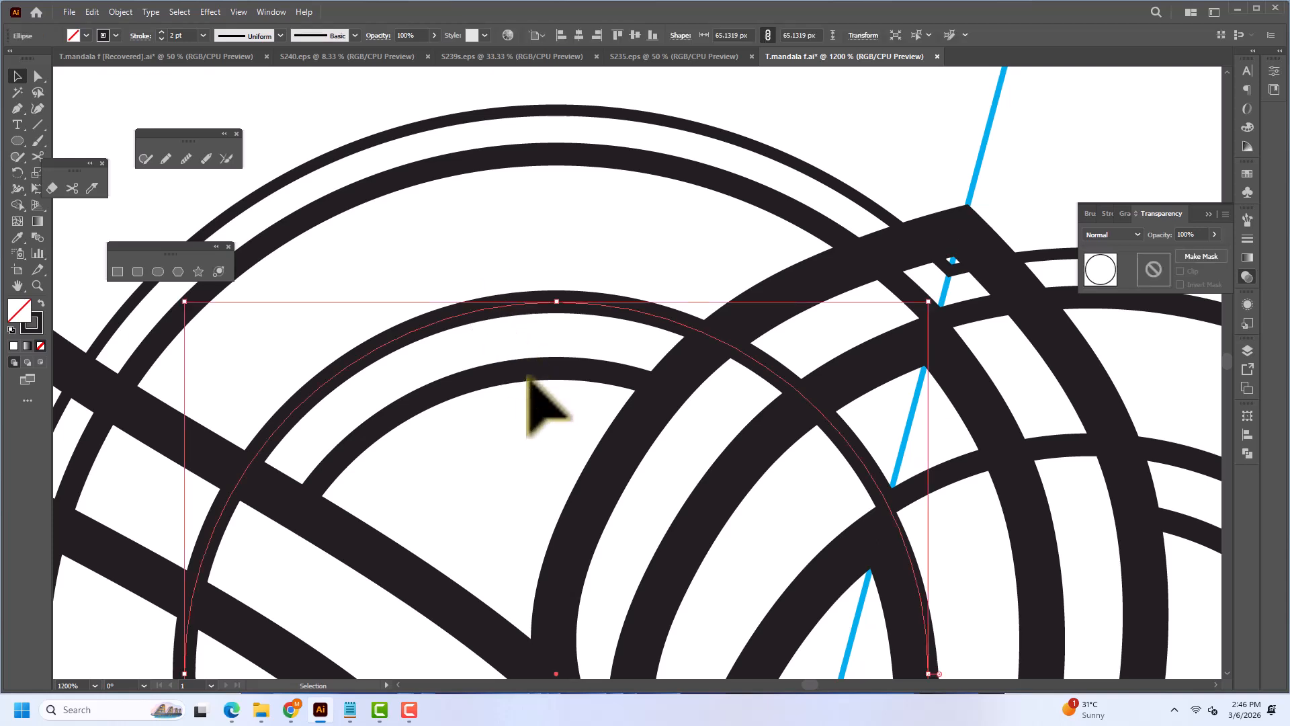
left_click(73, 188)
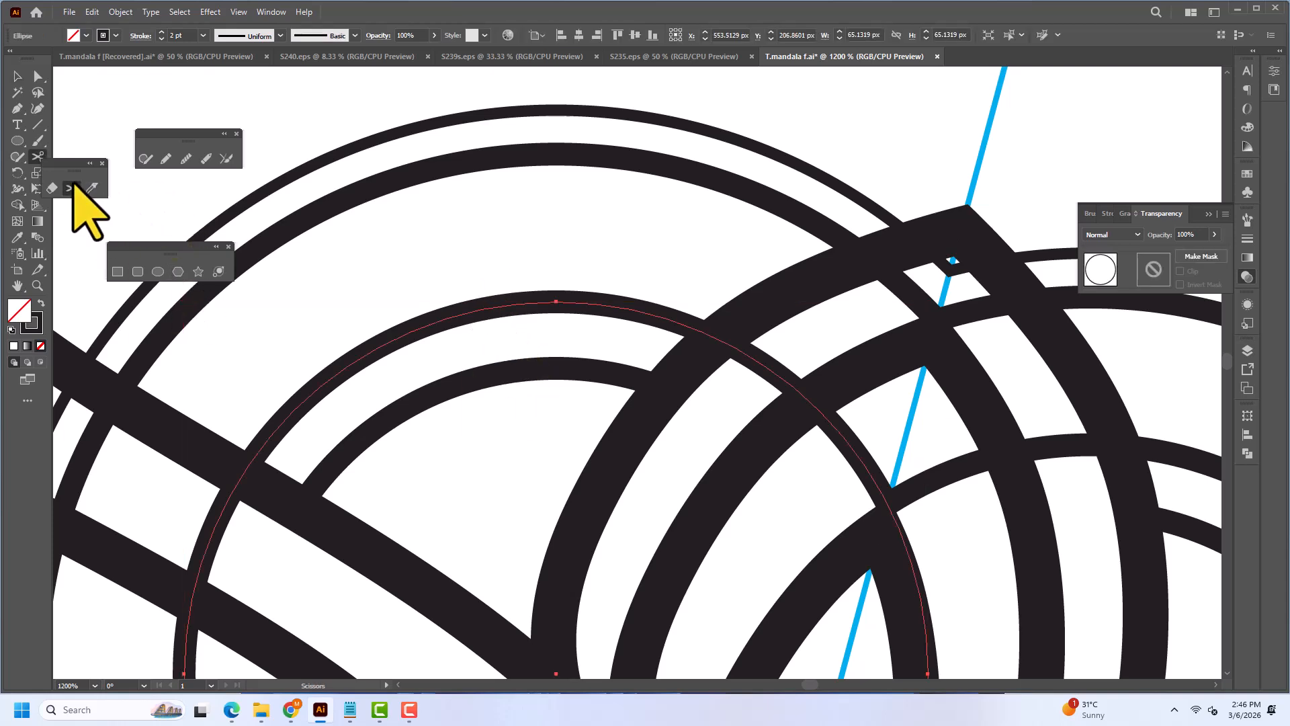
left_click(242, 477)
left_click(711, 336)
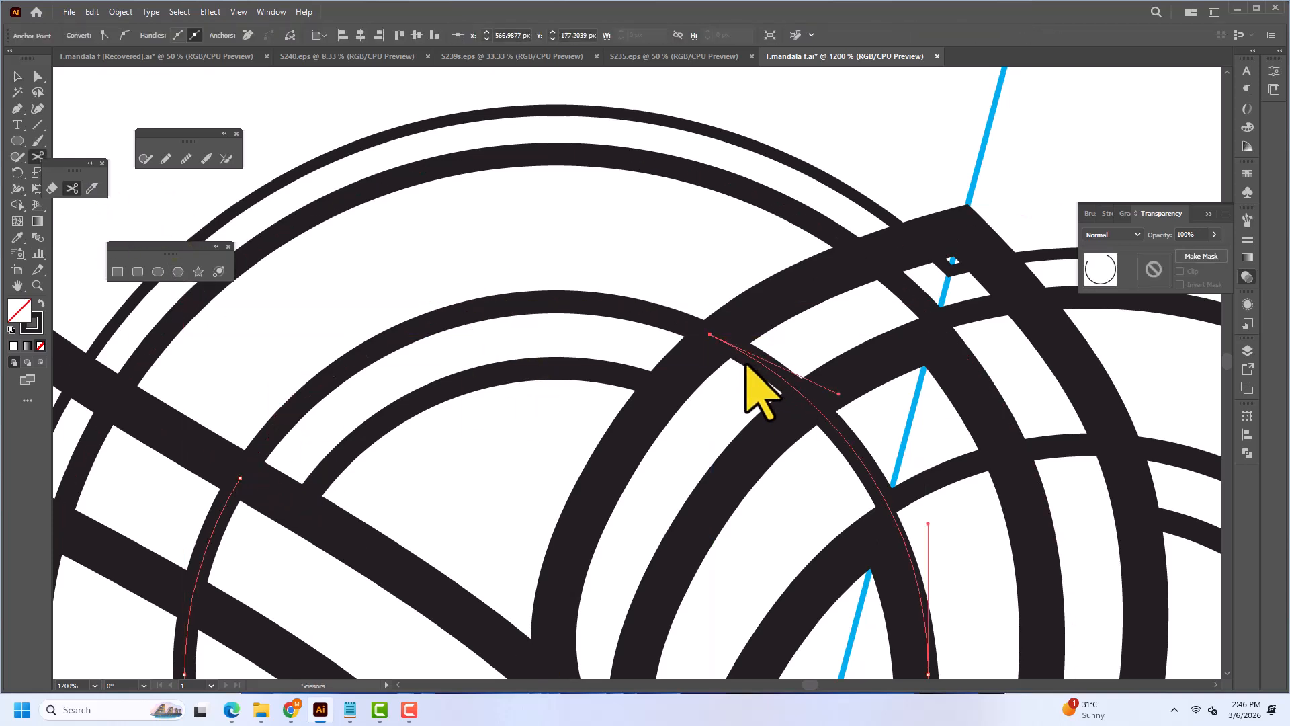
key("Delete")
Cut the thick 91 px circle where it crosses the petal and leaf outlines and delete the overlapping segment.
left_click(524, 153)
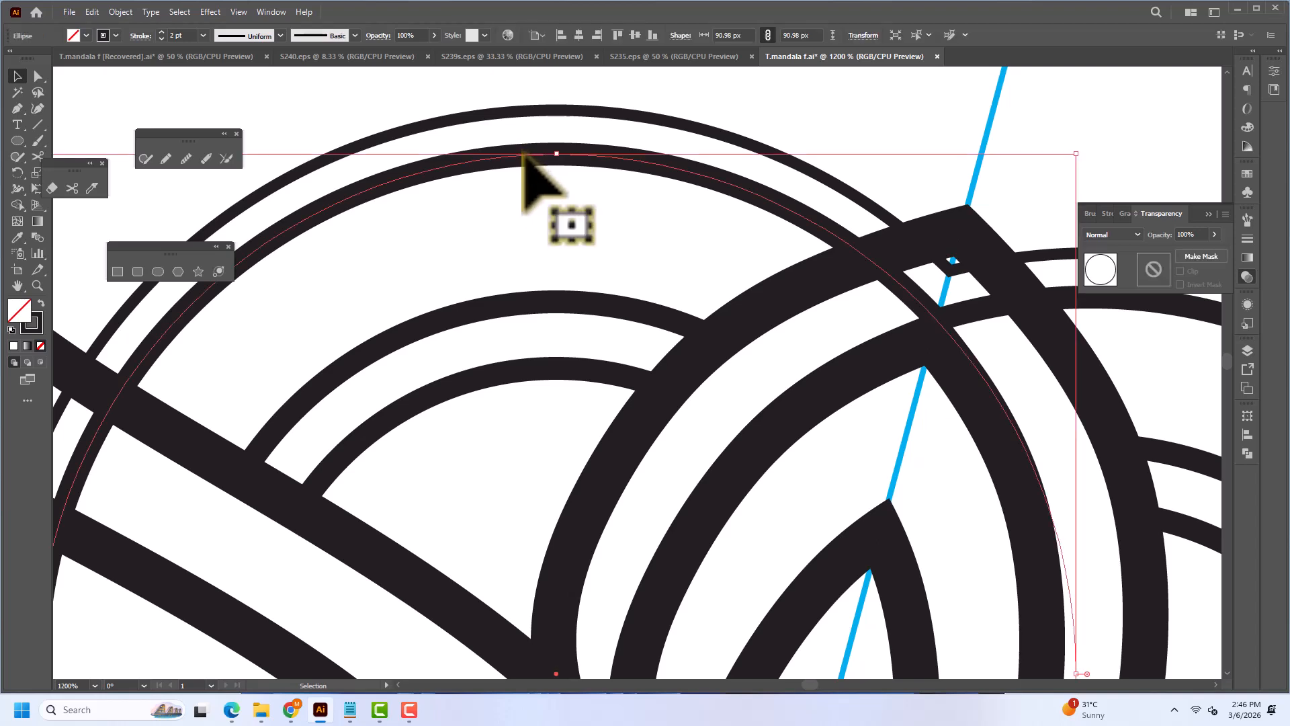
left_click(70, 187)
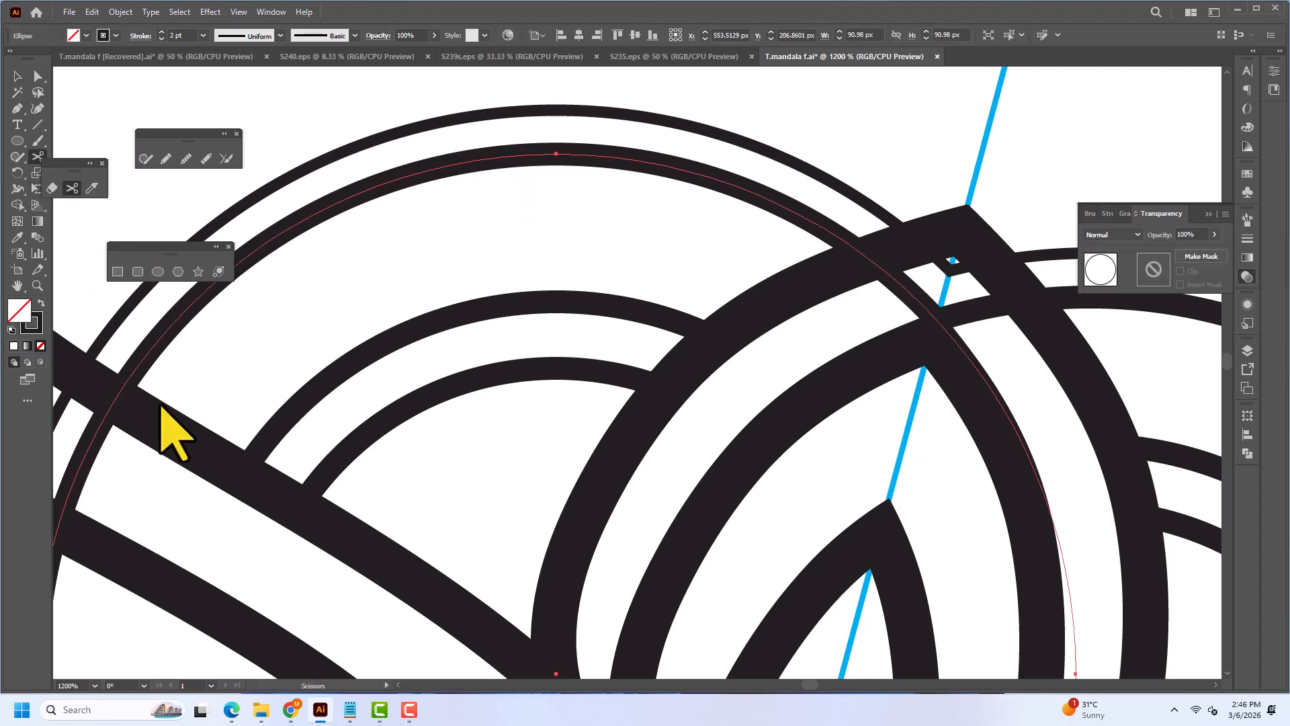
left_click(118, 397)
left_click(862, 254)
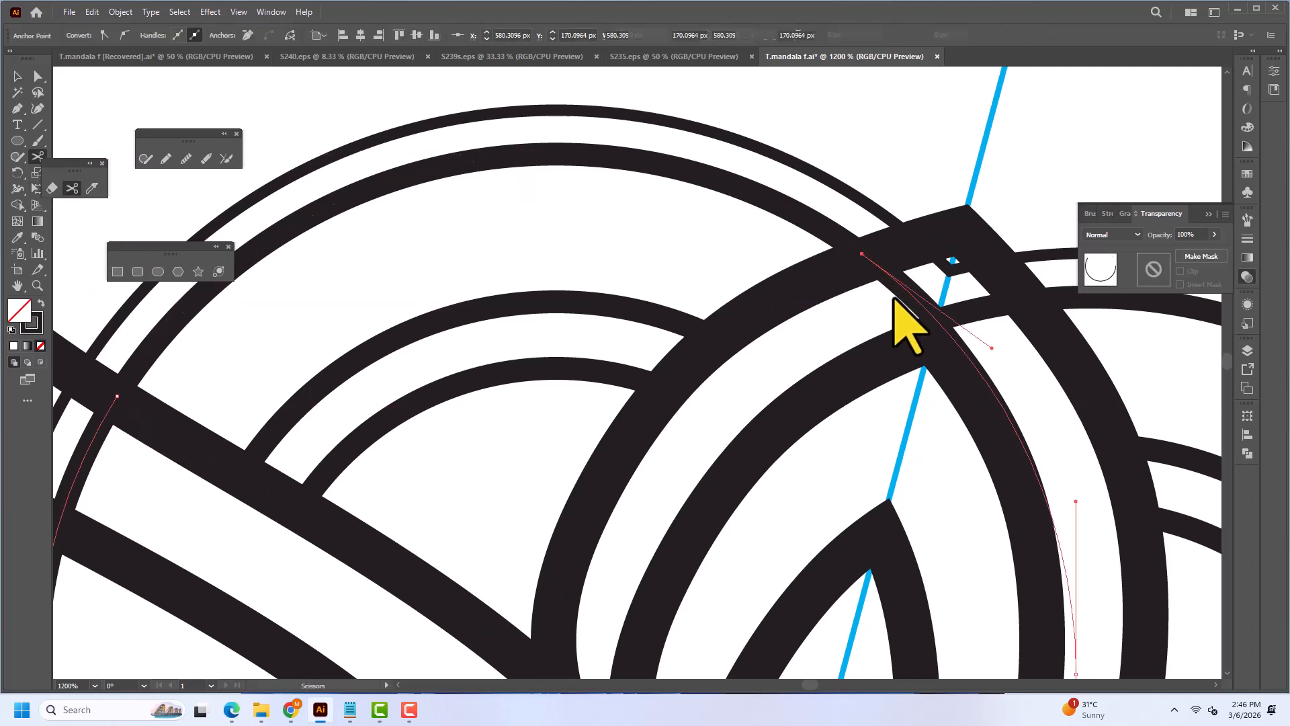
key("Delete")
key("Delete")
Cut the outermost thin circle at the petal and leaf outlines and remove the portion behind them.
left_click(18, 76)
left_click_drag(324, 120, 368, 161)
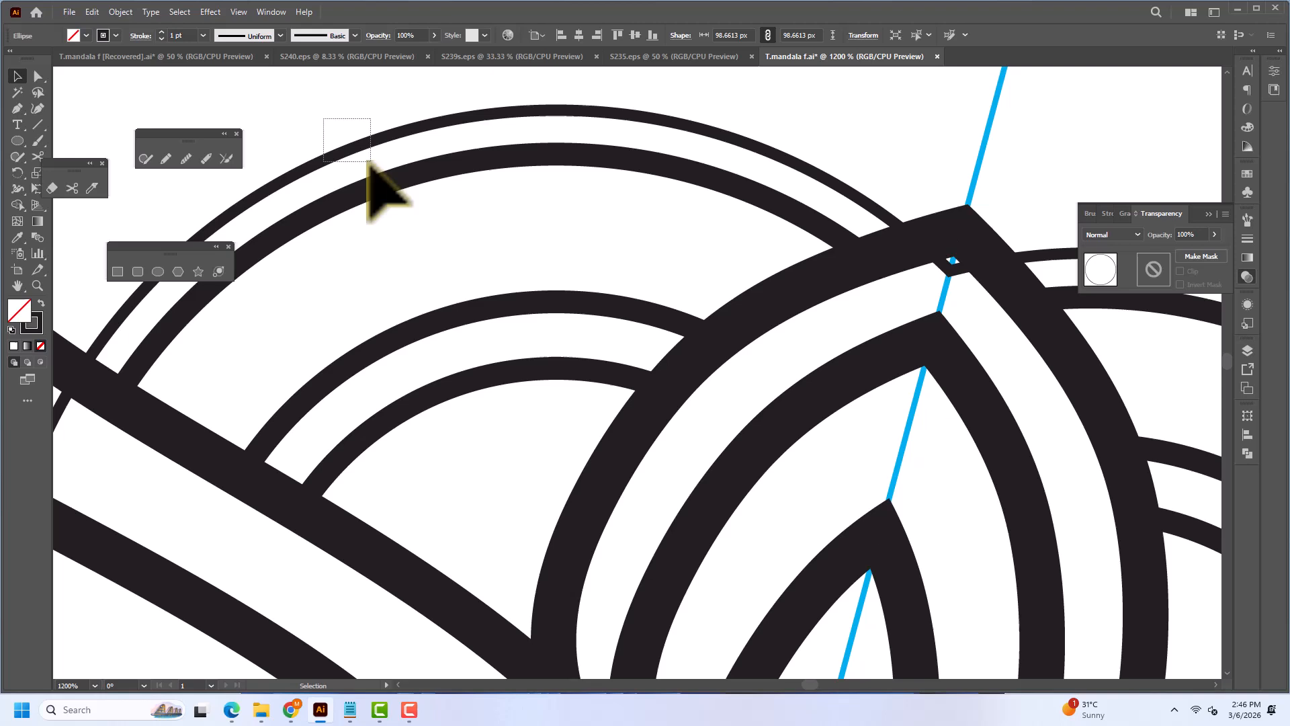
left_click(72, 188)
left_click(84, 368)
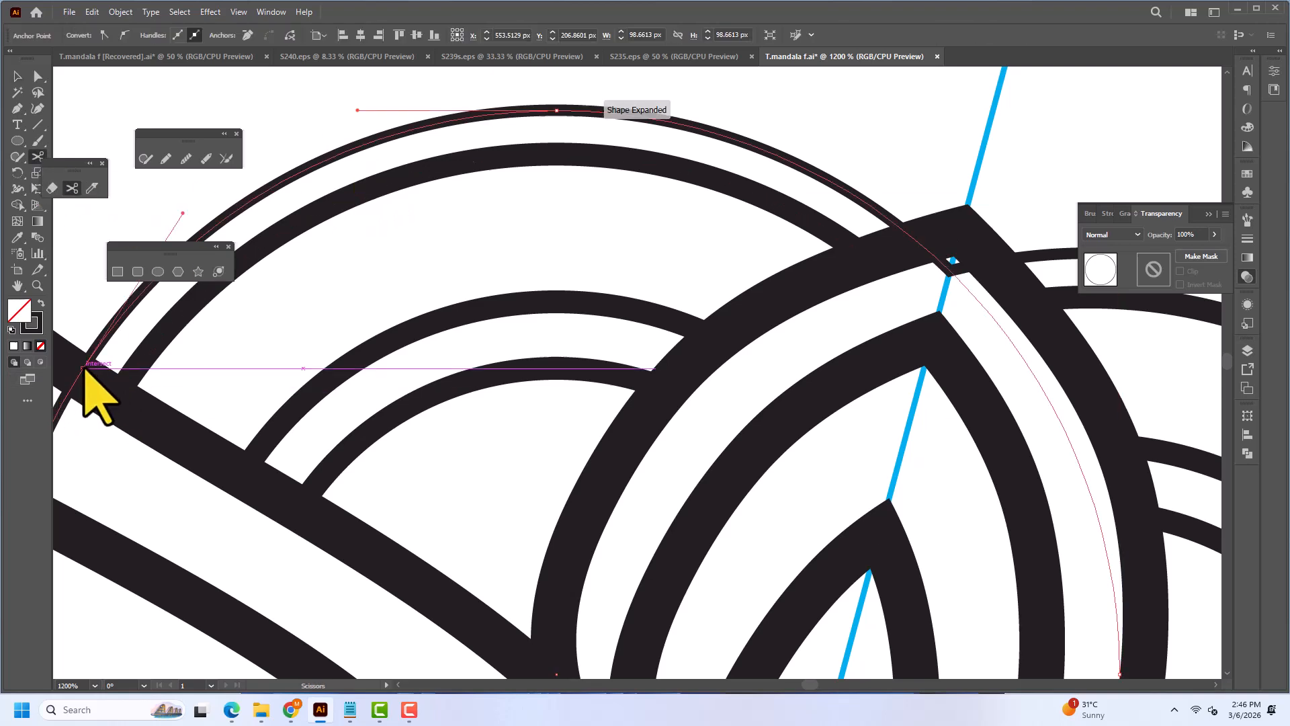
left_click(909, 234)
key("Delete")
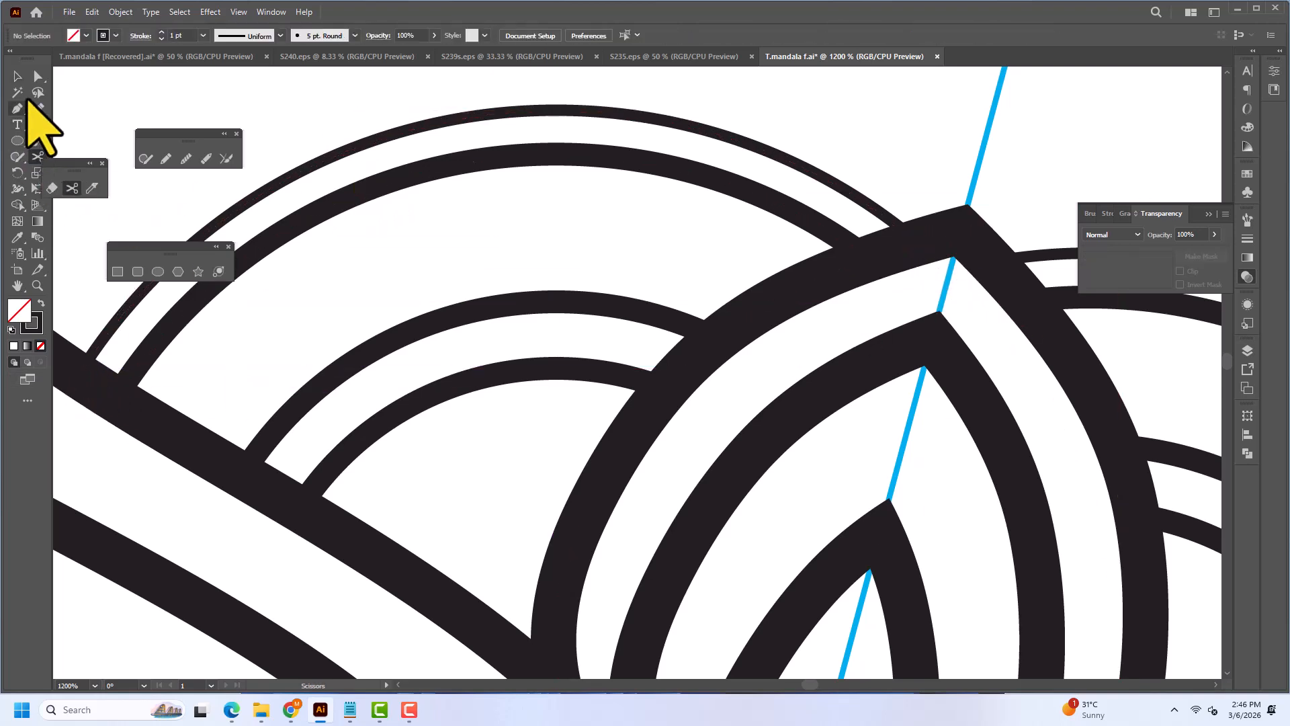
Draw a short 1 pt radial line spanning the wide band between the two middle arcs.
left_click(18, 76)
scroll(577, 250, "down", 2)
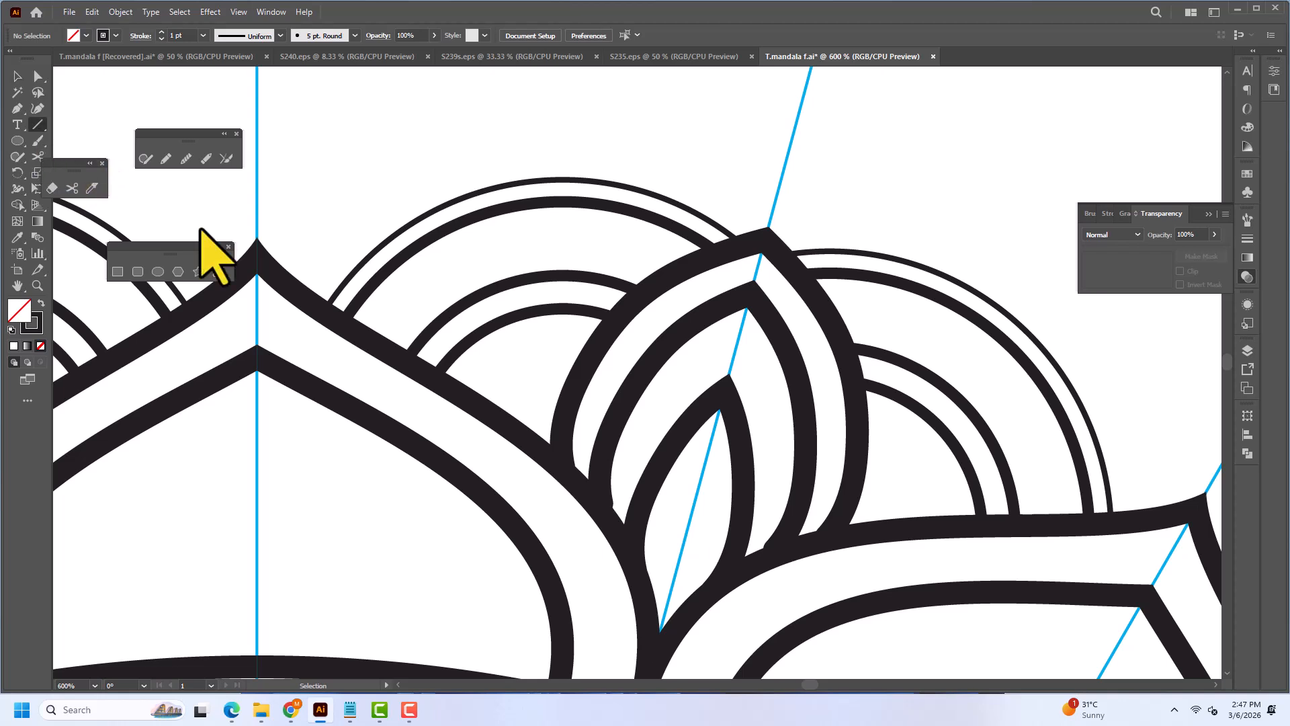
key("backslash")
left_click_drag(521, 283, 507, 212)
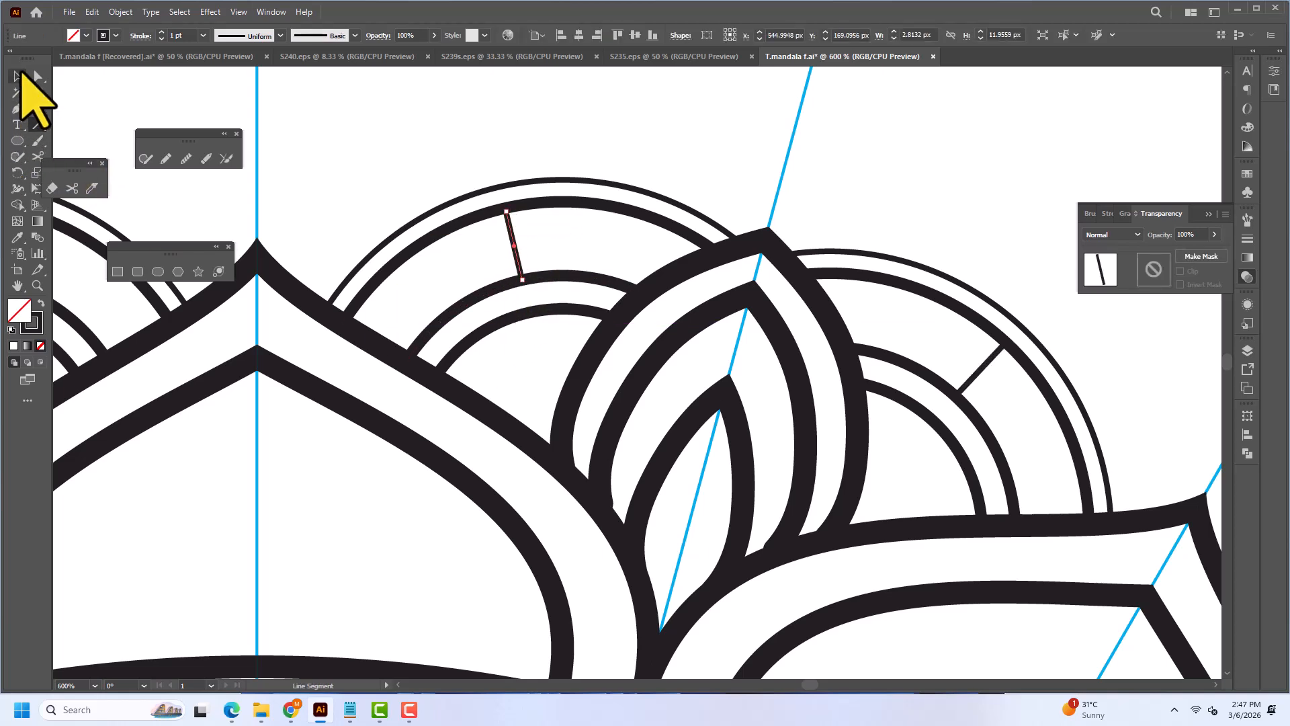
Copy the radial line by rotating it -5° about the arcs' centre, and repeat the copy along the band to the leaf.
left_click(17, 173)
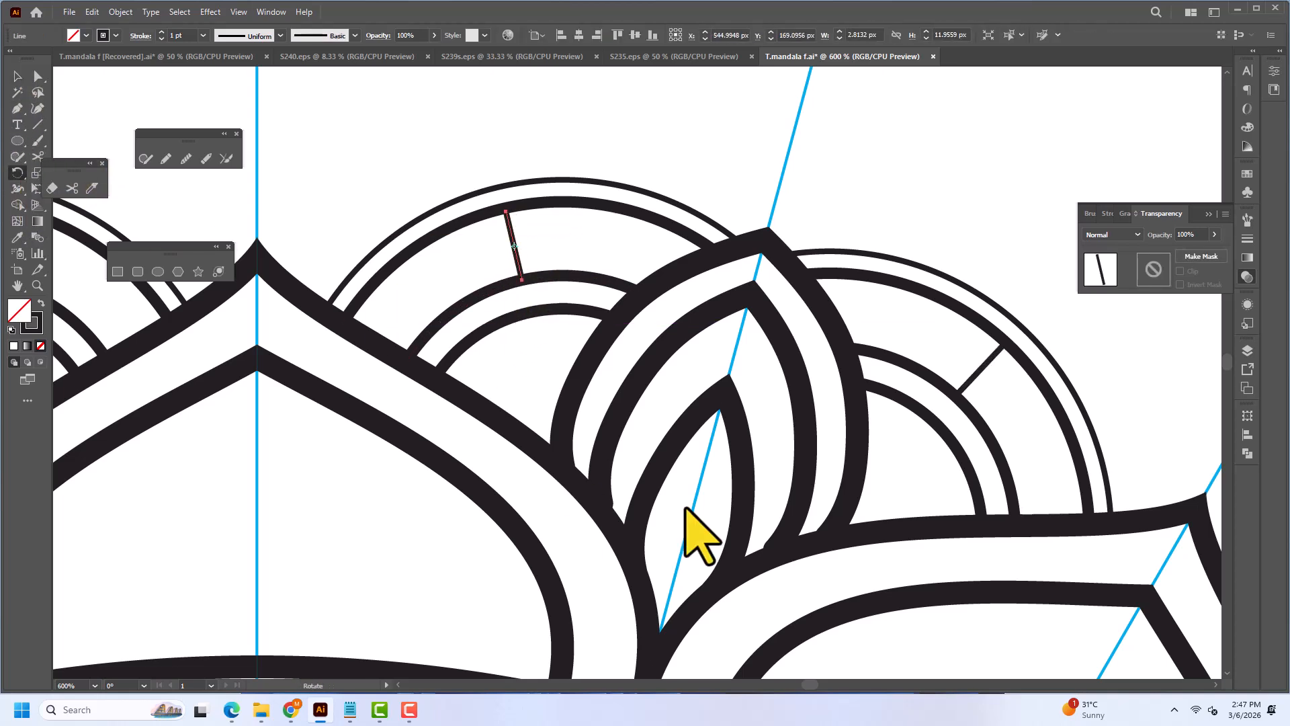
left_click(562, 460, "alt")
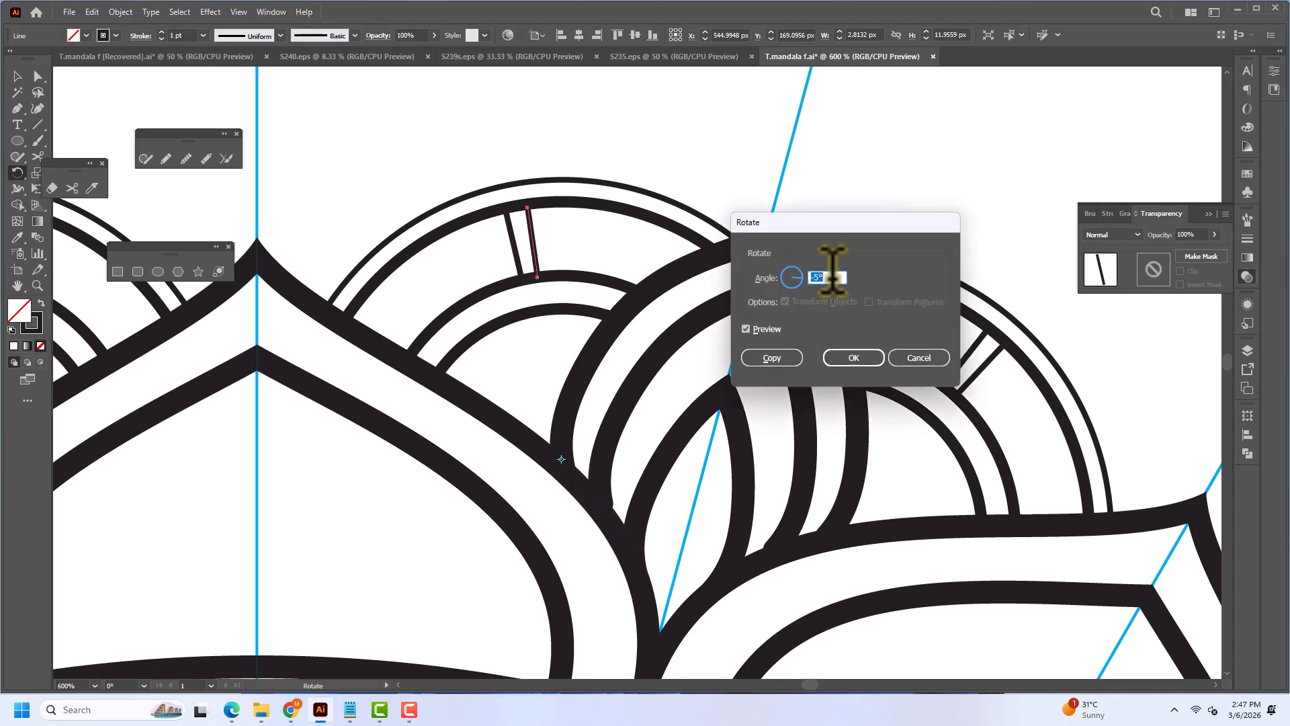
left_click(770, 360)
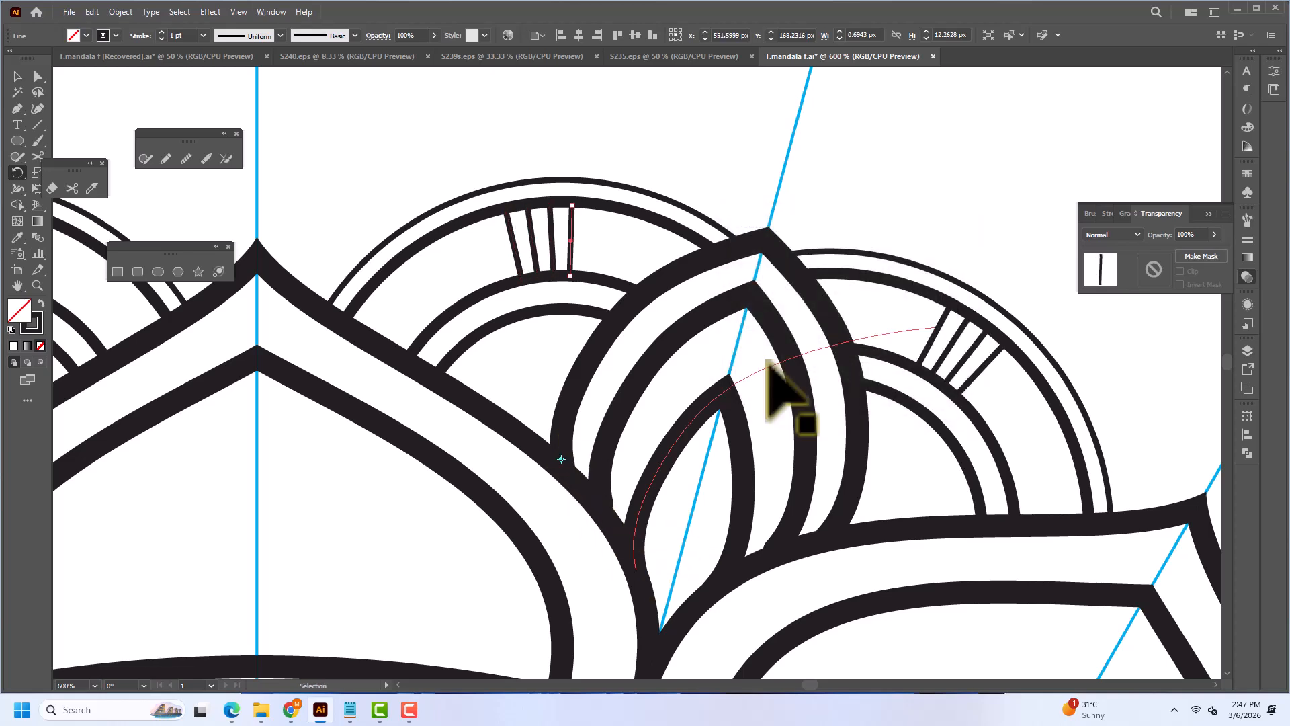
key("ctrl+d")
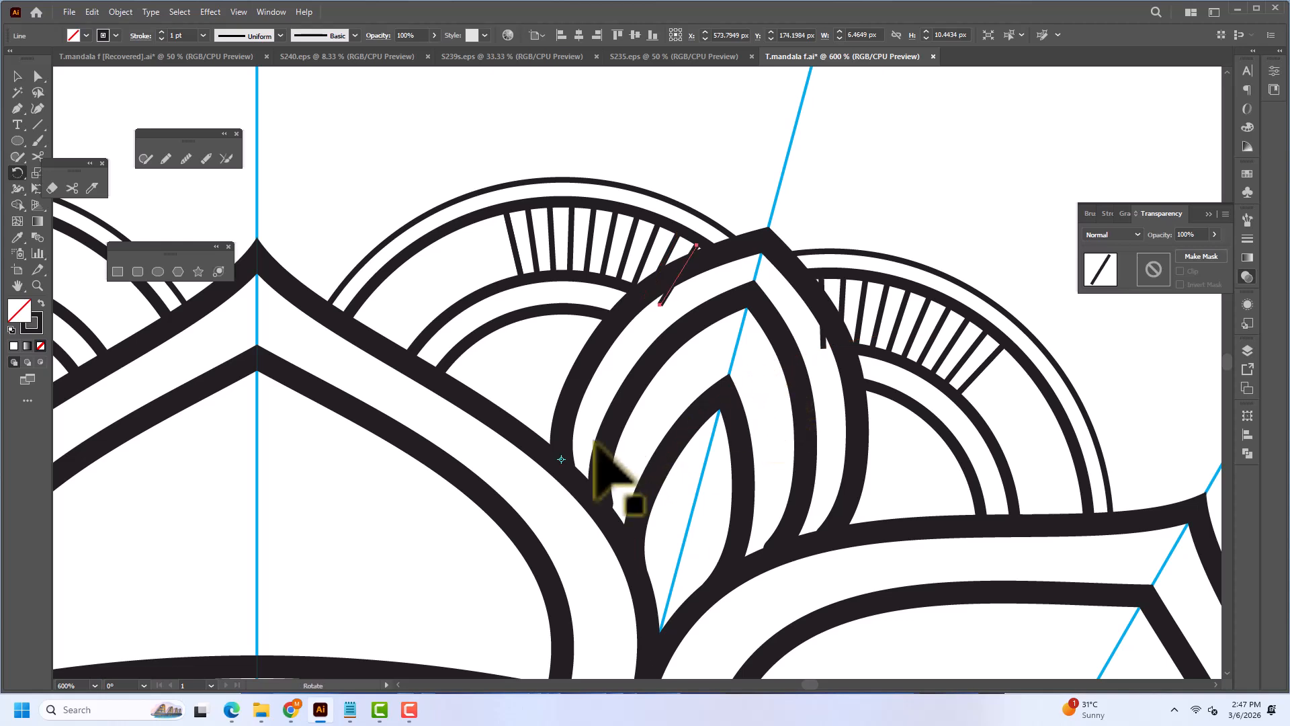
Make rotated copies of the radial line in the opposite direction about the same centre, filling the band to the large petal.
left_click(561, 460, "alt")
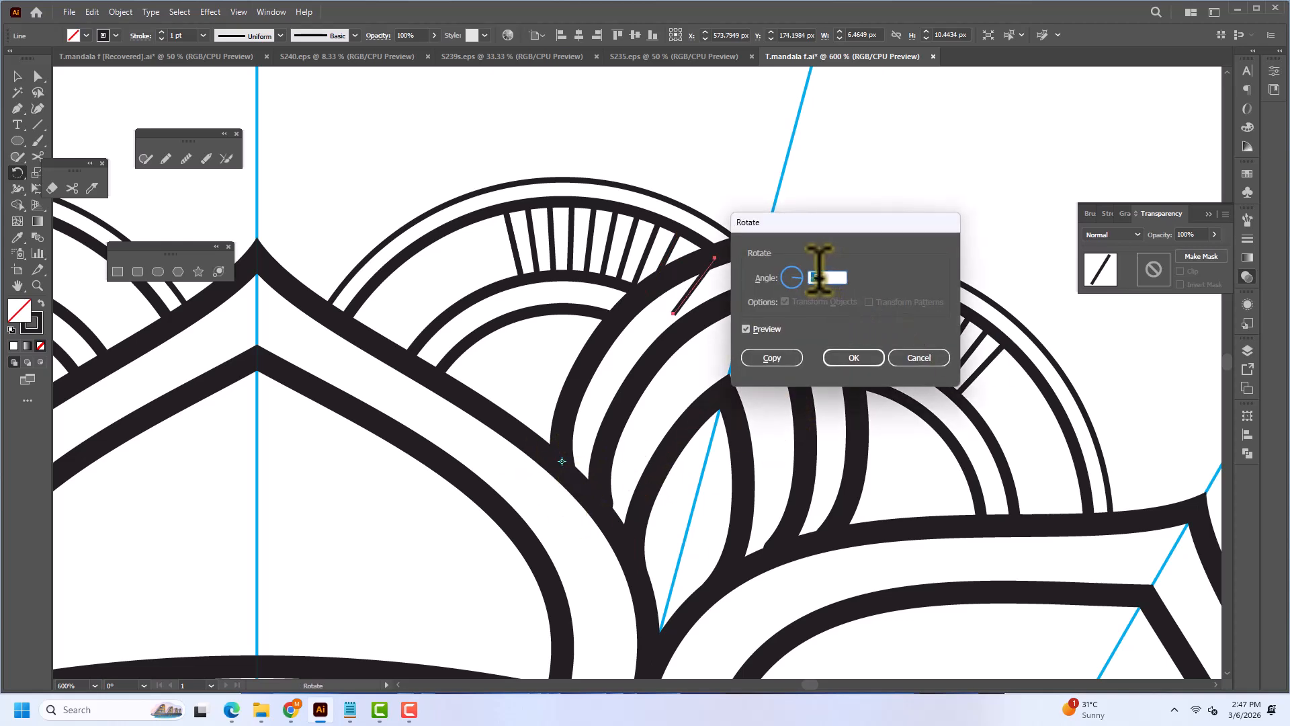
left_click(786, 356)
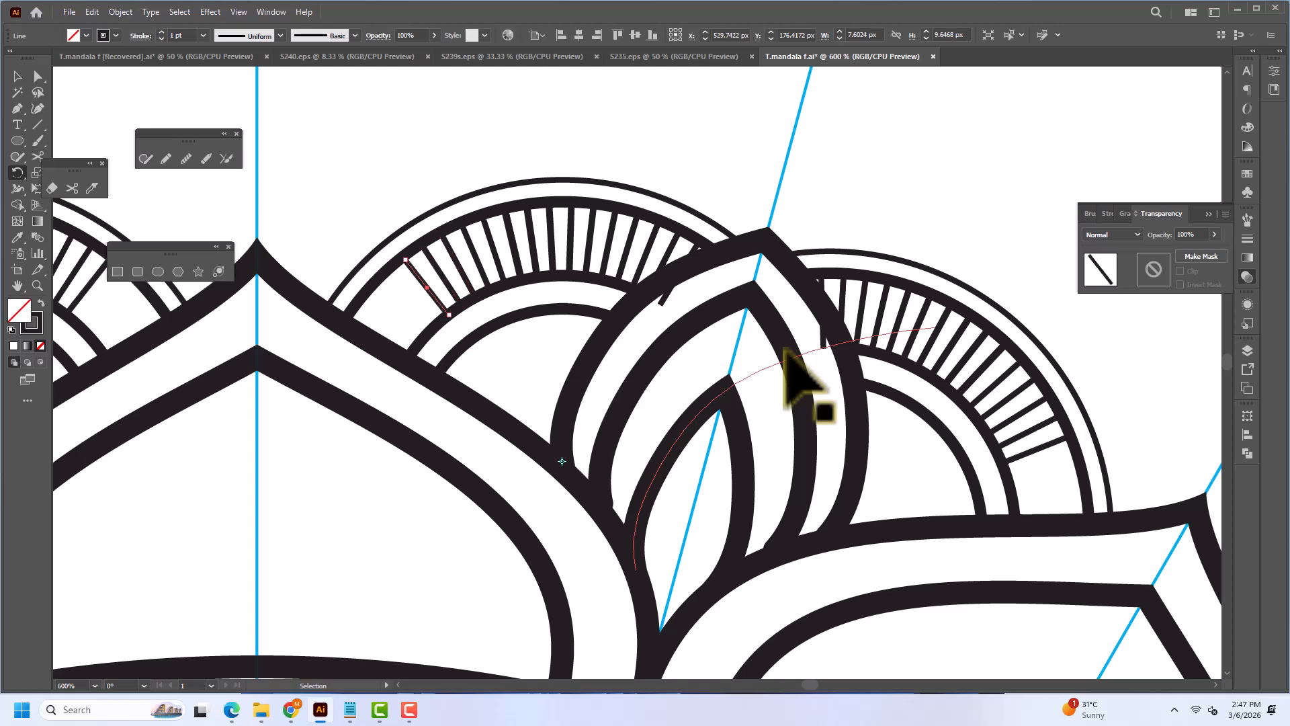
left_click(15, 75)
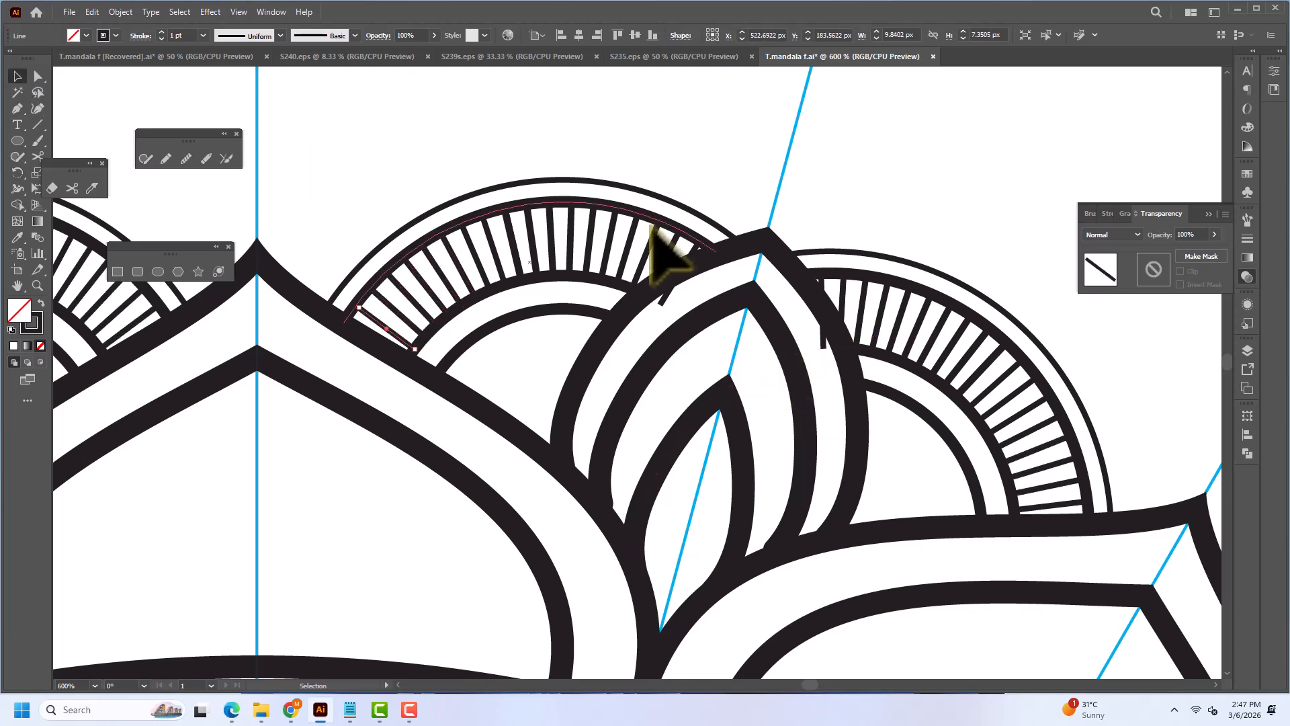
Remove the end of the last radial line that protrudes inside the leaf outline.
scroll(724, 295, "up", 1)
left_click(650, 309)
left_click(640, 302)
scroll(632, 299, "up", 2)
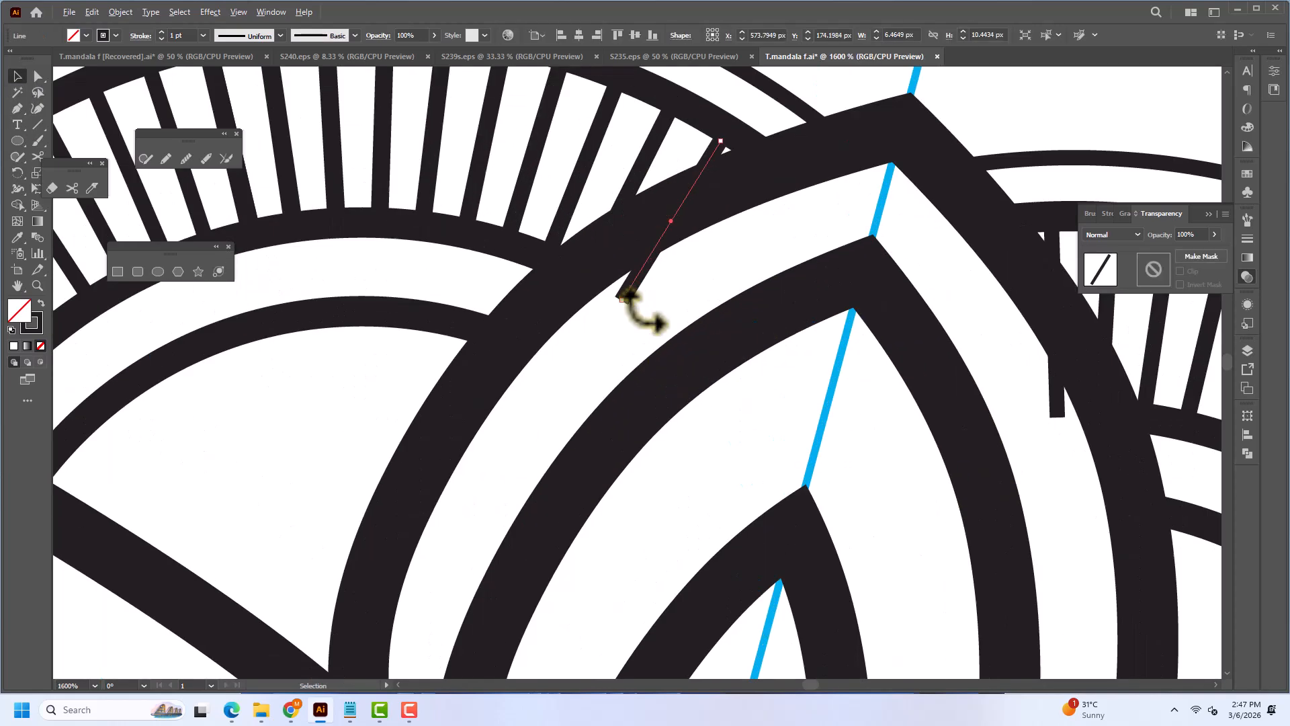
left_click(726, 282)
scroll(745, 269, "down", 5)
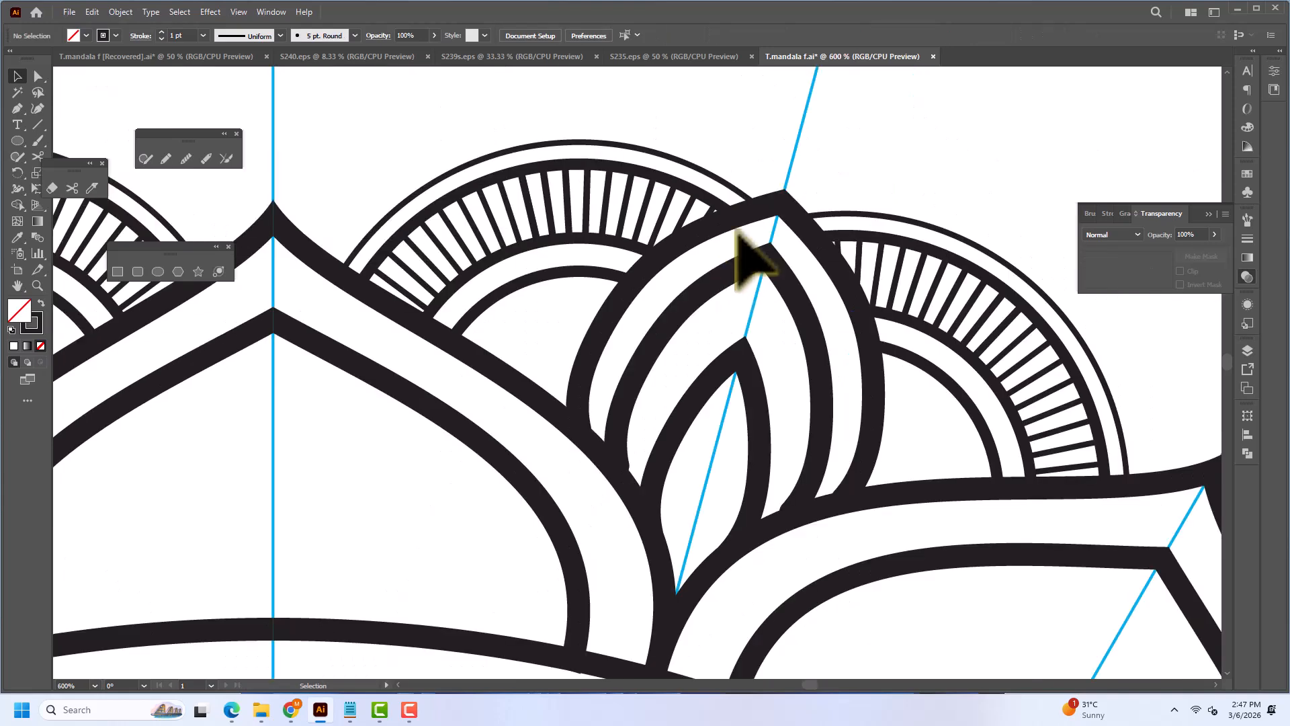
Paint the area inside the innermost arc between the large petal and the leaf solid black with the Paintbrush.
left_click(38, 140)
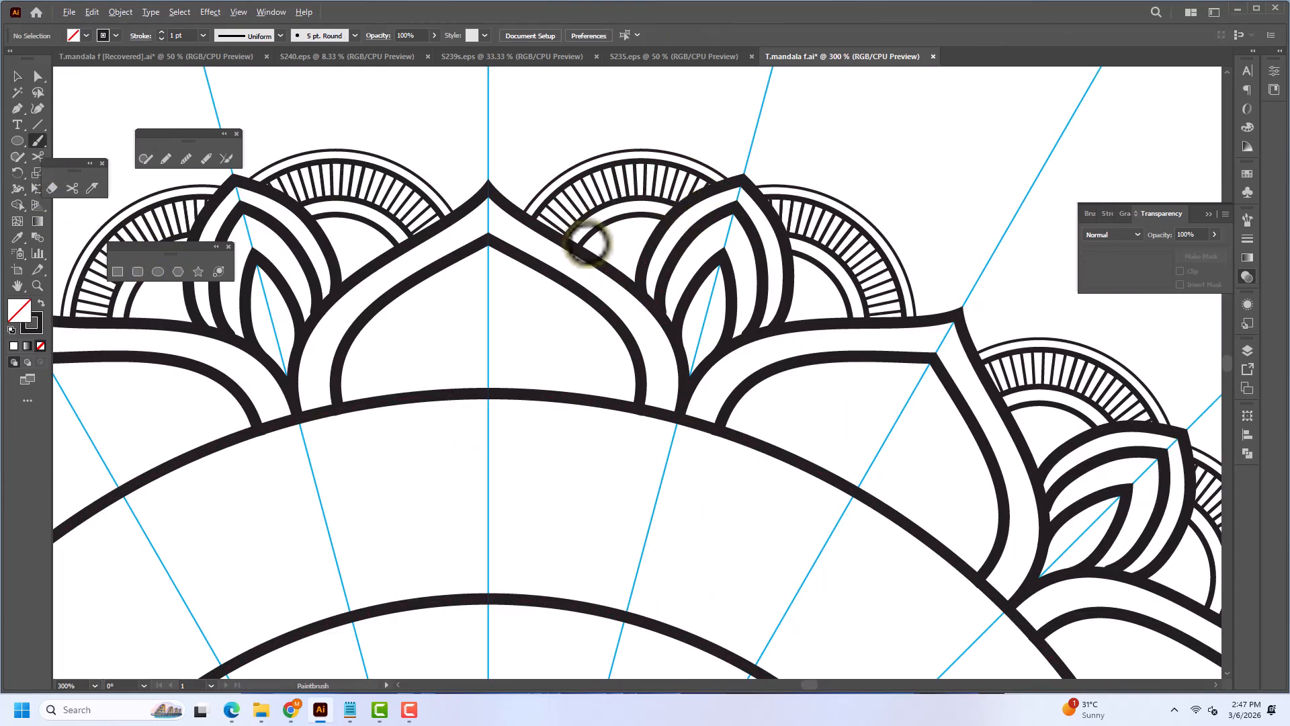
scroll(591, 255, "up", 3)
scroll(549, 356, "up", 2)
mouse_move(547, 336)
left_mouse_down()
mouse_move(745, 508)
mouse_move(752, 452)
mouse_move(802, 338)
mouse_move(875, 233)
mouse_move(898, 228)
mouse_move(782, 225)
mouse_move(667, 245)
mouse_move(581, 287)
mouse_move(546, 329)
mouse_move(819, 264)
mouse_move(755, 347)
mouse_move(661, 363)
left_mouse_up()
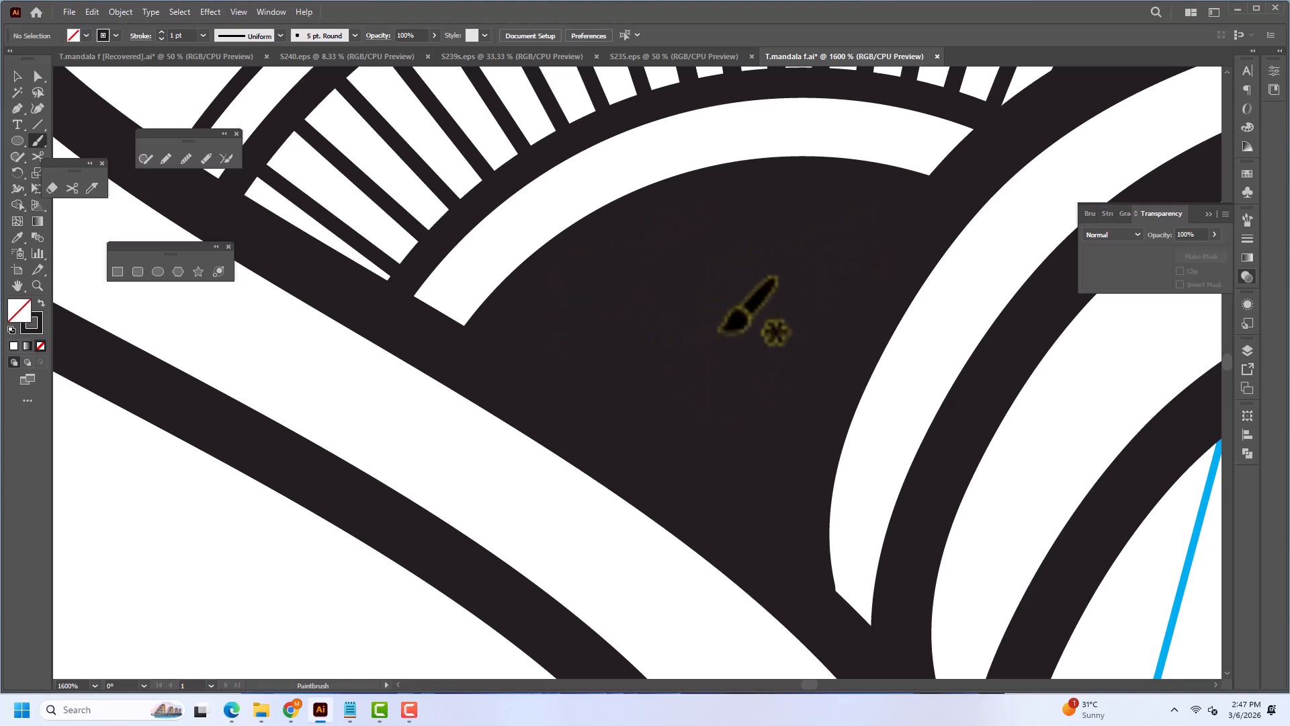
scroll(720, 330, "down", 7)
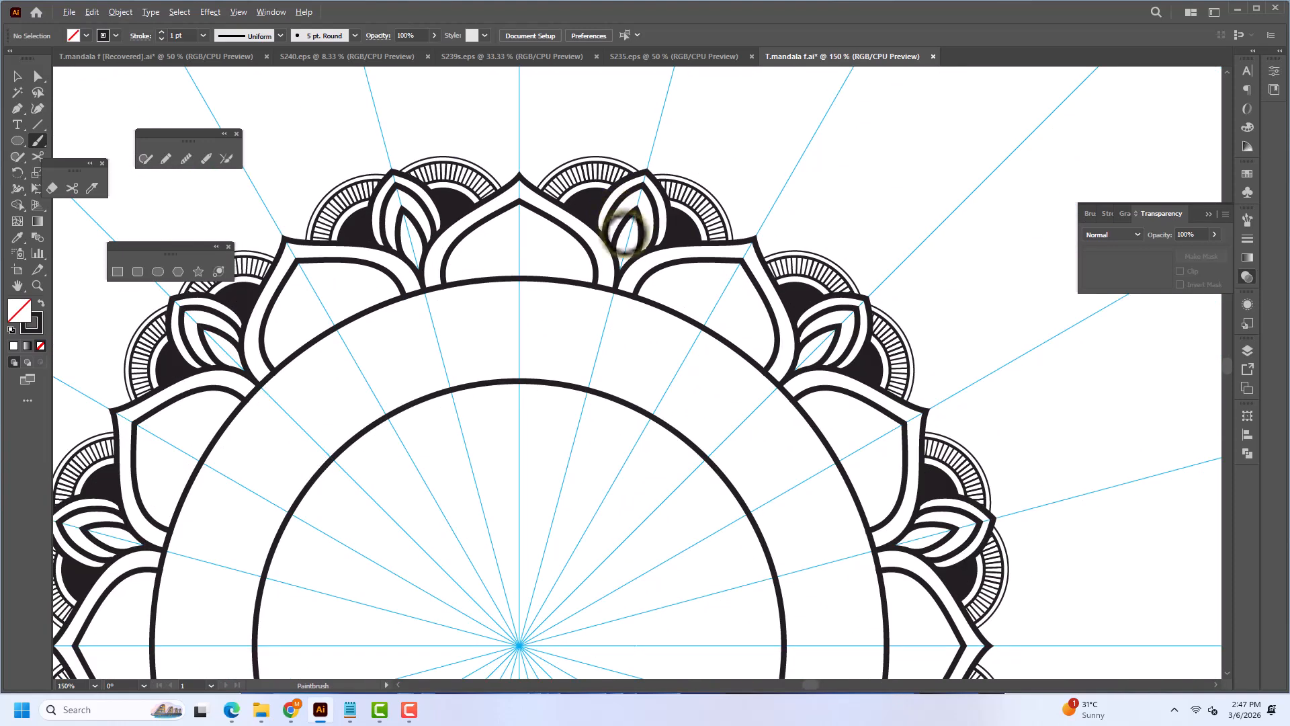
Paint the interior of the innermost small leaf solid black.
scroll(614, 308, "up", 5)
mouse_move(595, 445)
left_mouse_down()
mouse_move(619, 455)
mouse_move(645, 195)
mouse_move(639, 289)
mouse_move(611, 311)
mouse_move(605, 380)
mouse_move(613, 325)
mouse_move(576, 344)
left_mouse_up()
scroll(645, 289, "down", 6)
scroll(592, 287, "up", 2)
left_click_drag(589, 280, 544, 329)
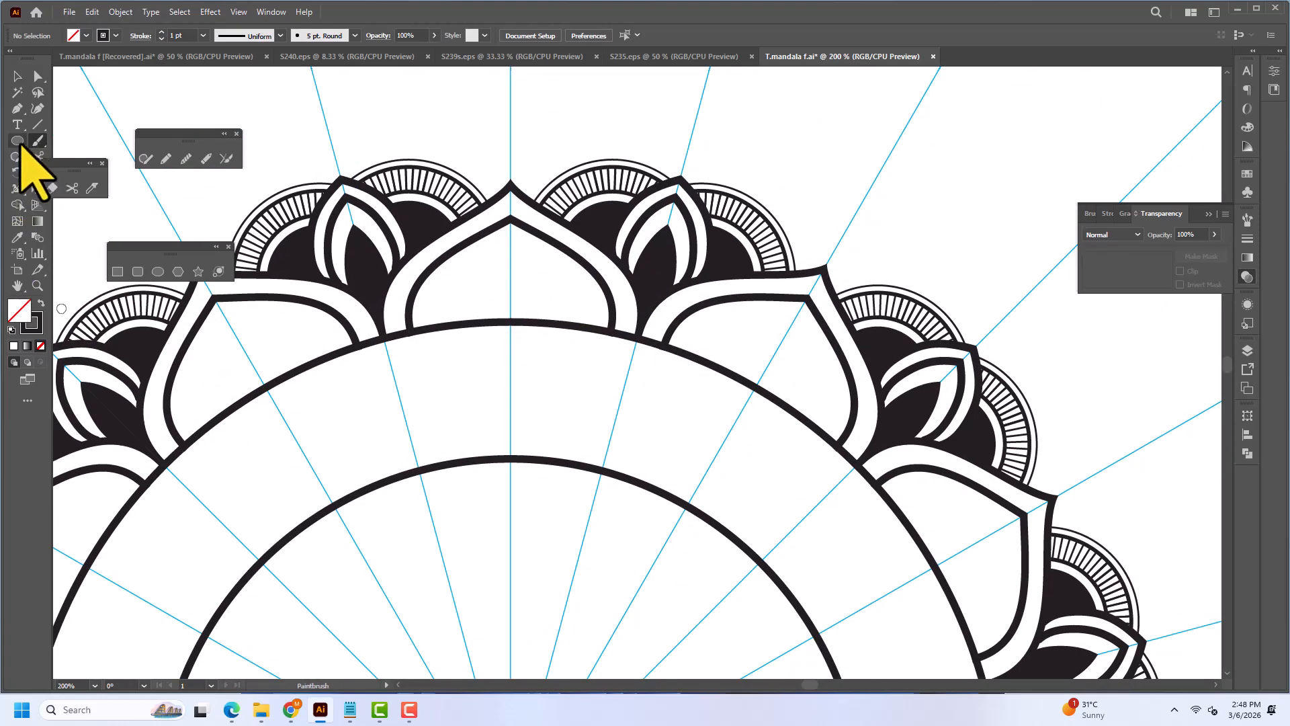
Draw a circle on the vertical guide just below the large petal's inner tip and shrink it to about 12.8 px.
left_click_drag(521, 256, 522, 257)
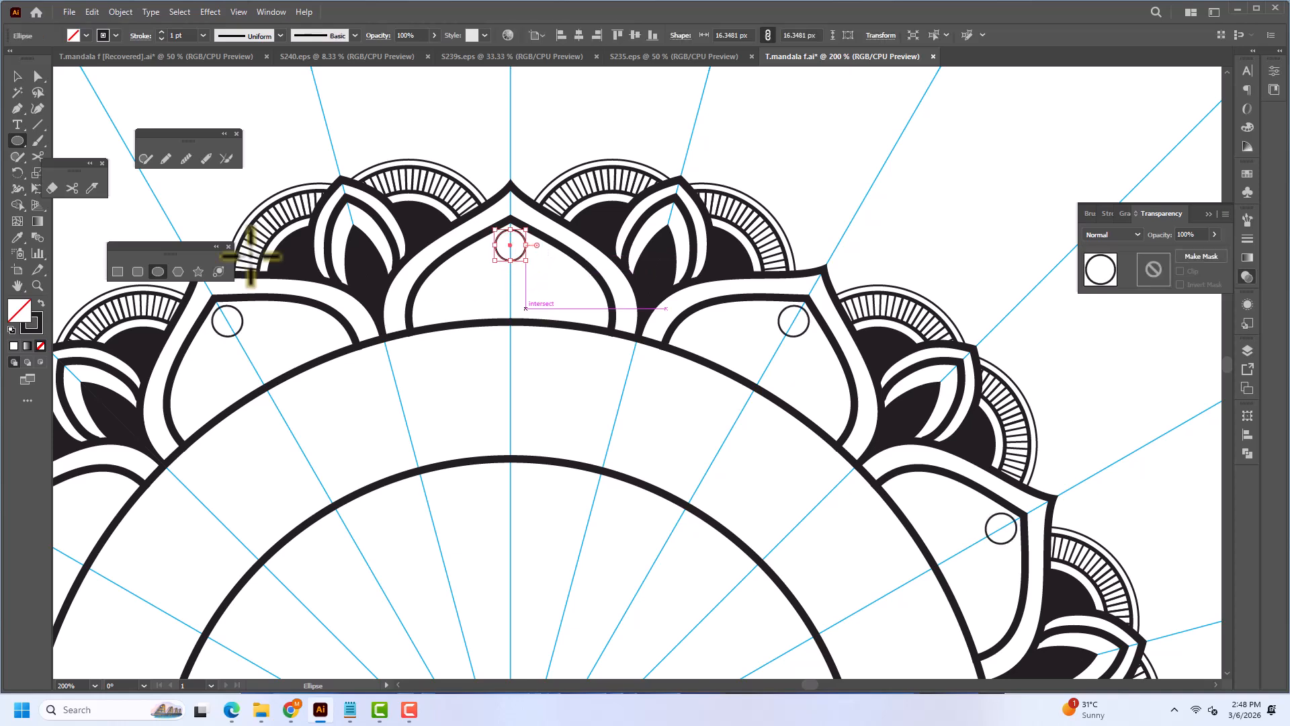
left_click(17, 76)
scroll(522, 236, "up", 3)
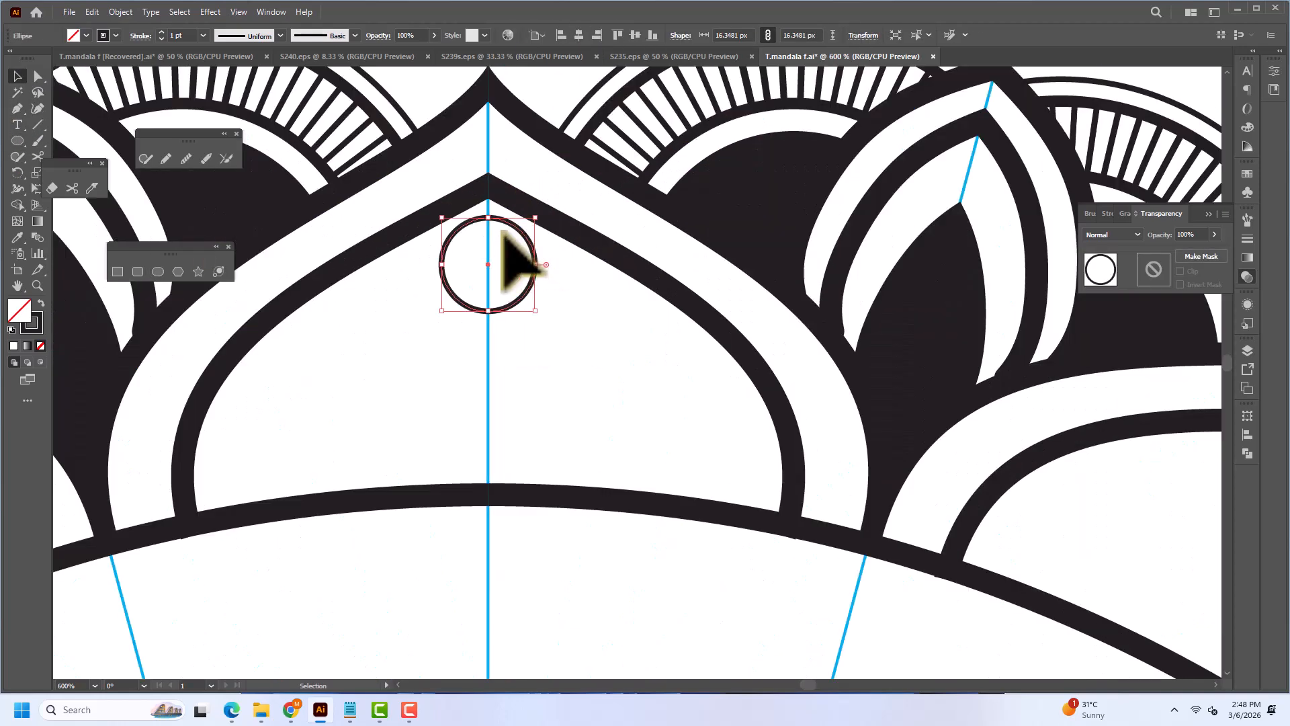
left_click_drag(496, 218, 495, 228)
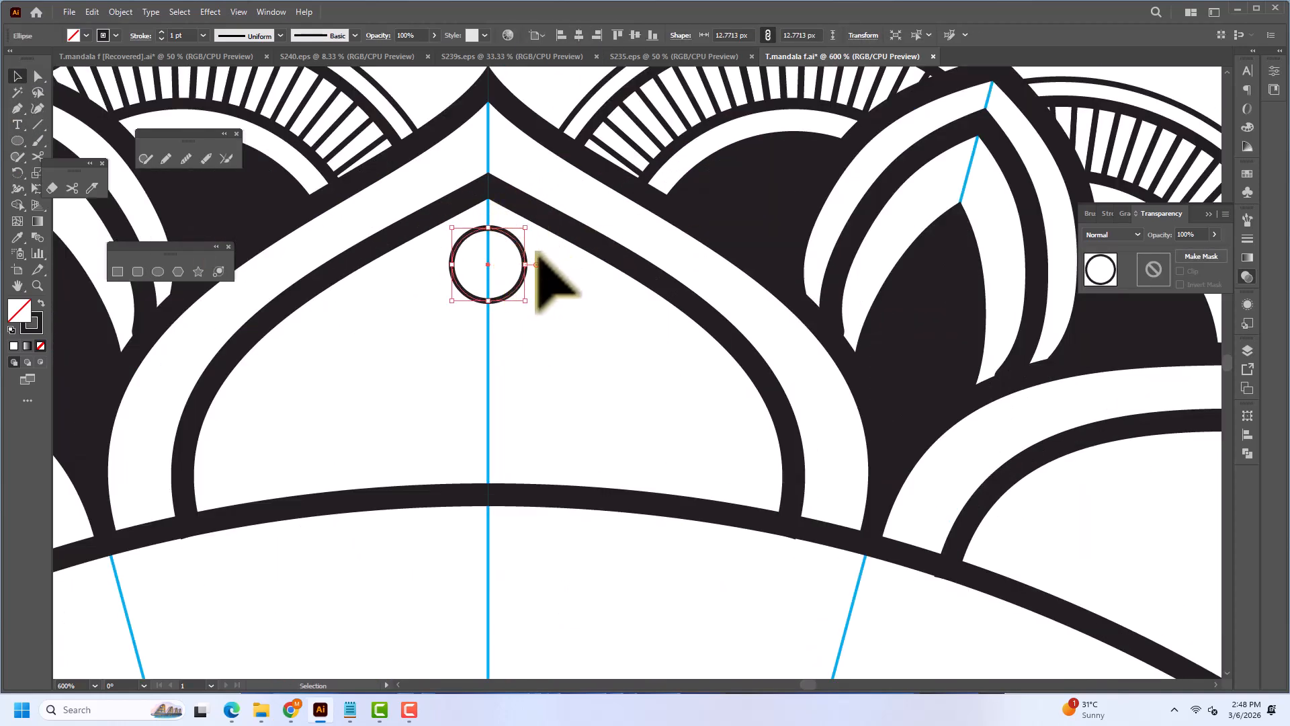
Make a smaller concentric copy of the circle, about 7 px wide, inside it.
left_click(38, 75)
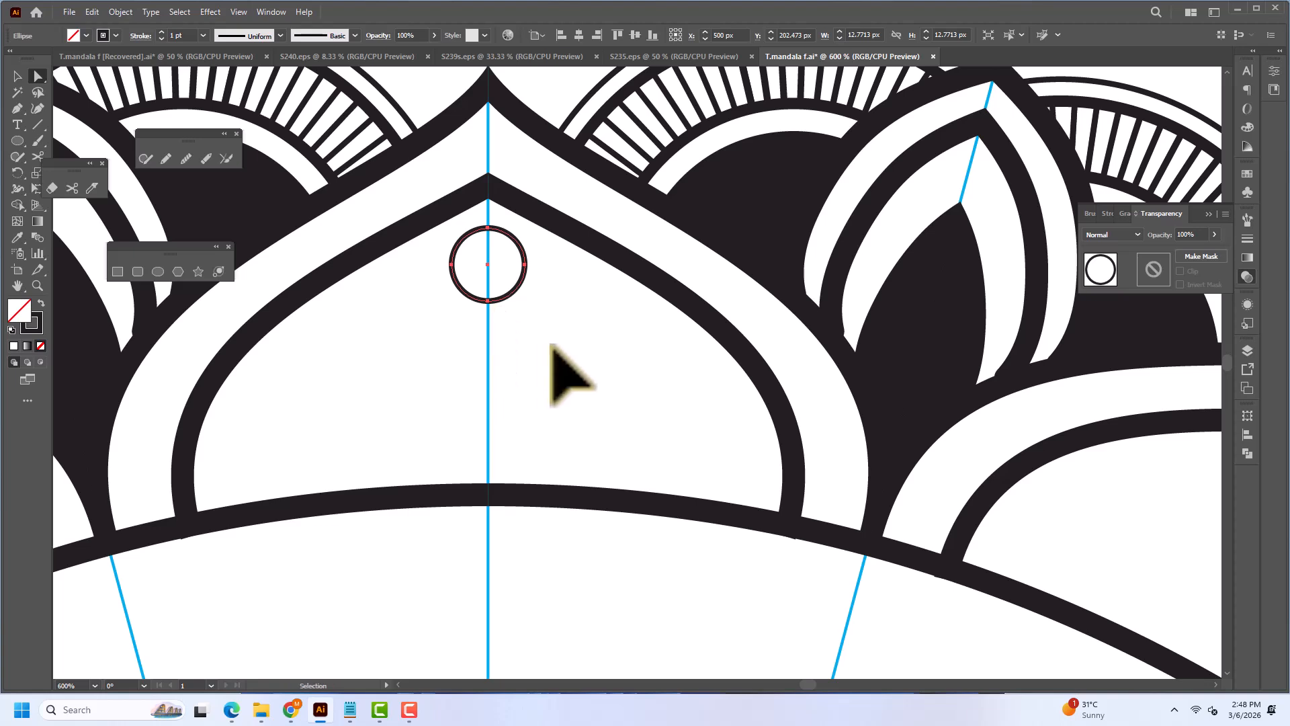
key("v")
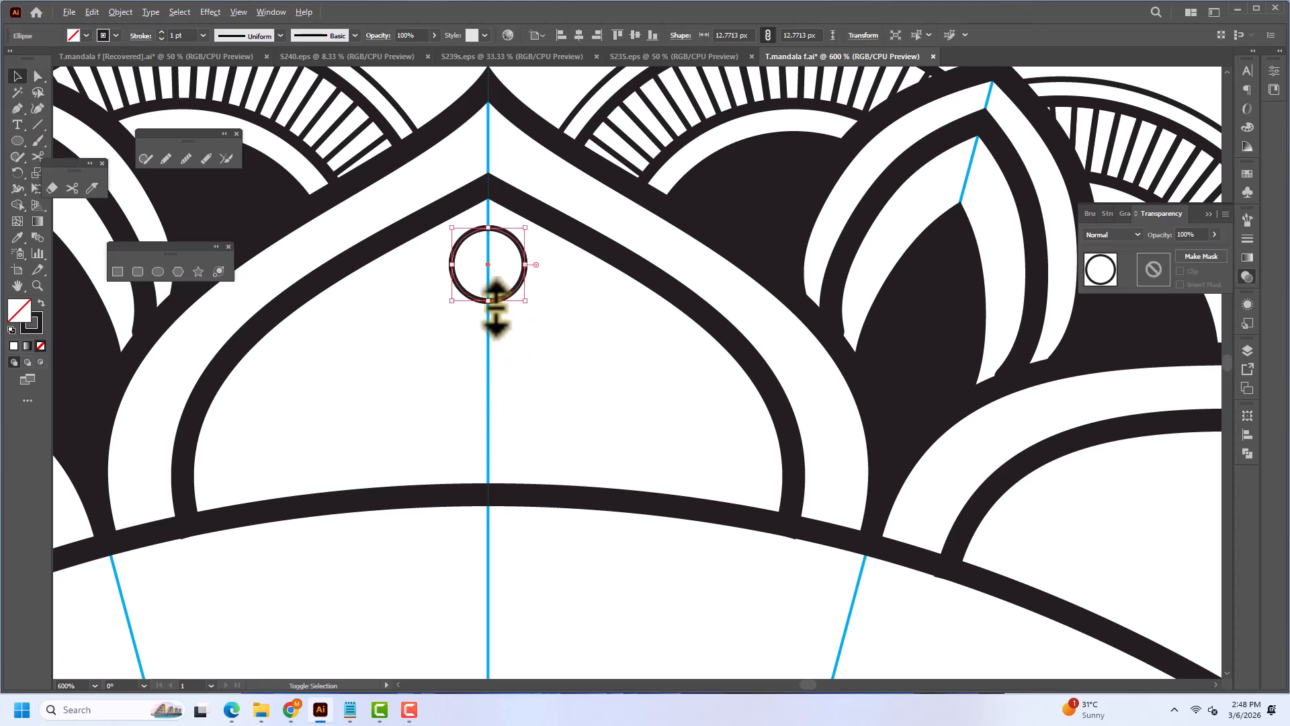
left_click(512, 324)
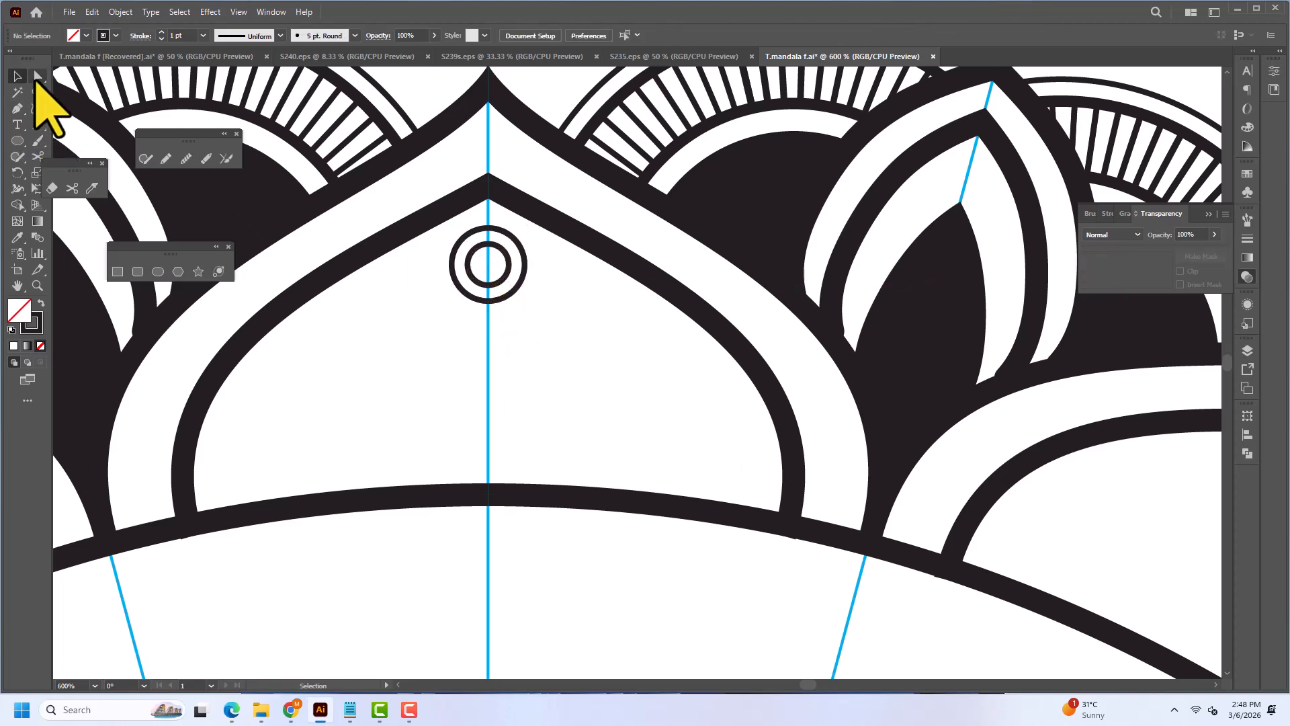
Pull the lowest anchors of both circles down to the ring line, shaping two nested teardrops with pointed bases.
left_click(485, 284)
scroll(484, 286, "up", 2)
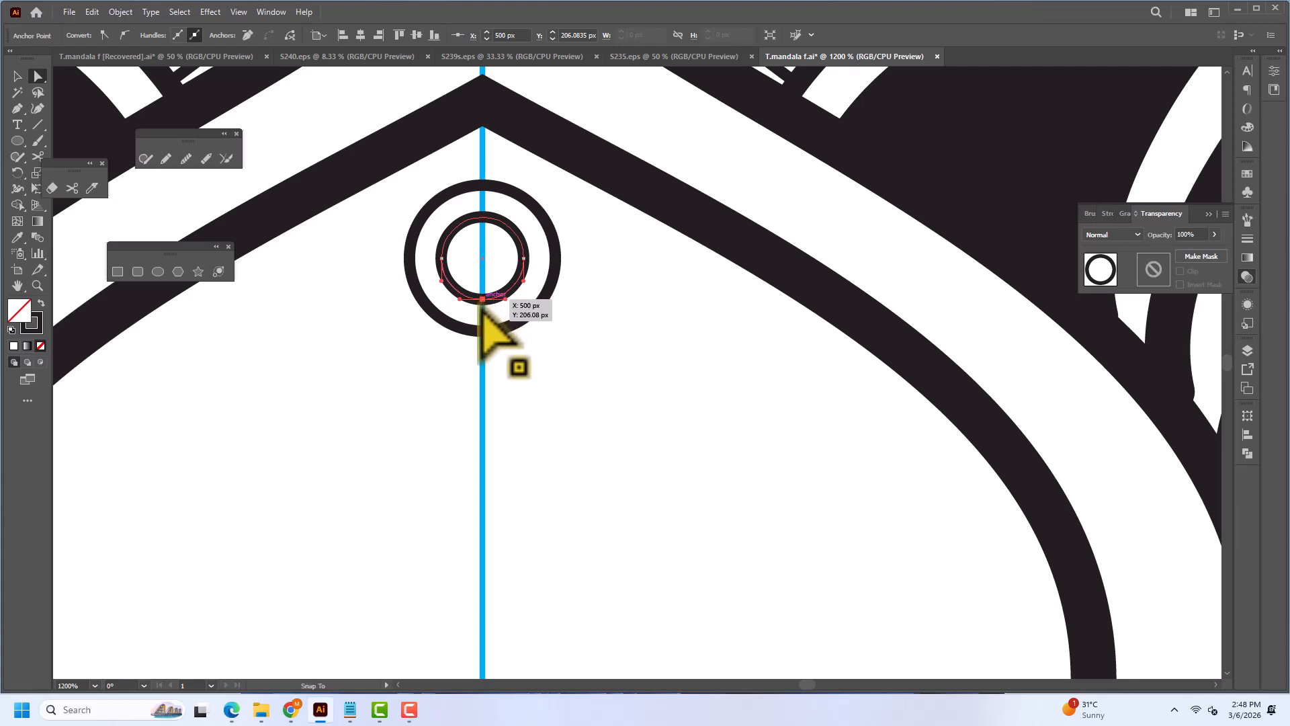
left_click_drag(483, 332, 493, 279)
left_click(533, 372)
scroll(493, 335, "down", 2)
left_click_drag(479, 339, 480, 469)
left_click(391, 325)
Make a smaller copy of the inner teardrop with its rounded top lowered and its pointed base kept on the ring.
left_click(18, 76)
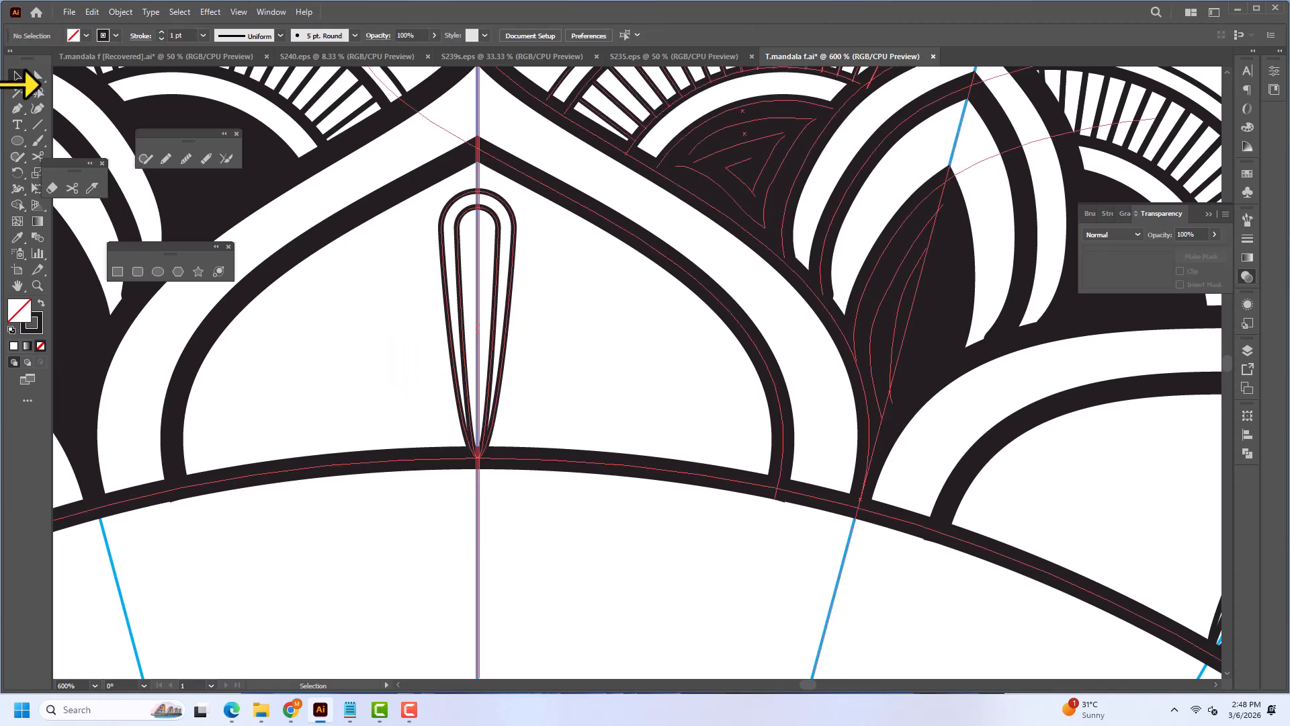
left_click(513, 296)
left_click(555, 288)
left_click(482, 217)
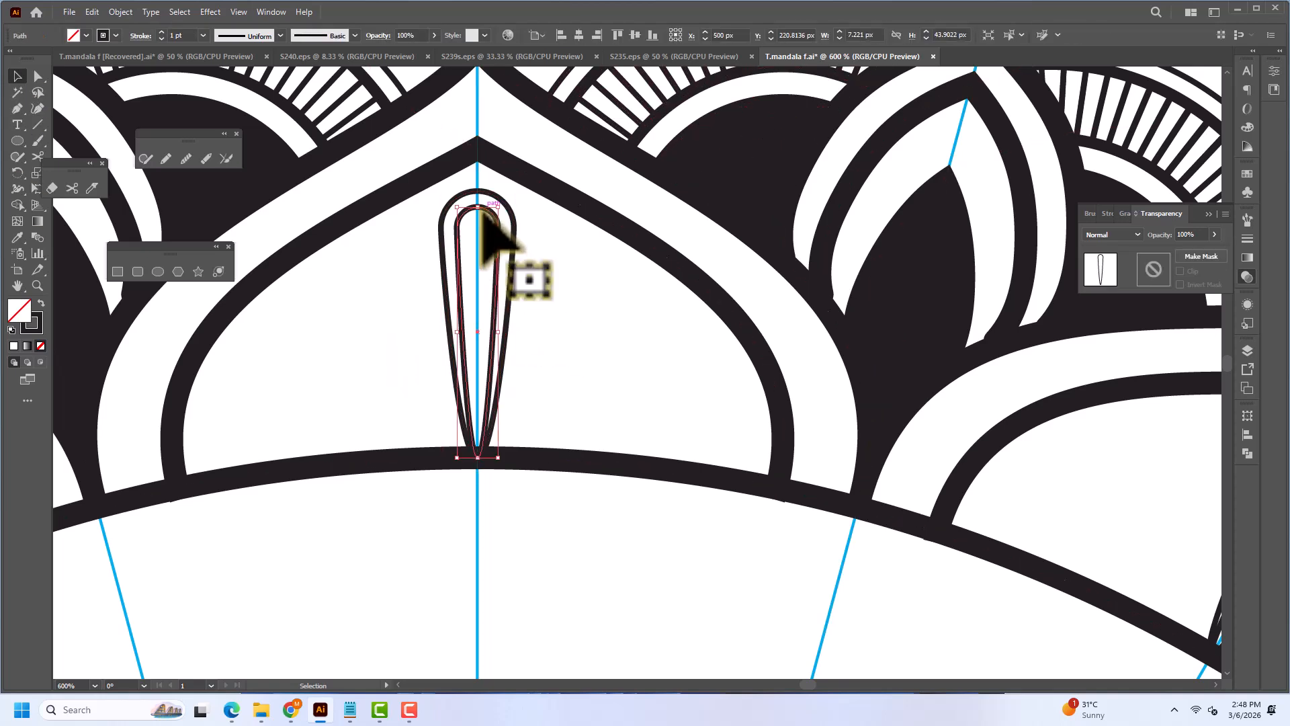
left_click_drag(480, 207, 474, 249)
left_click(595, 339)
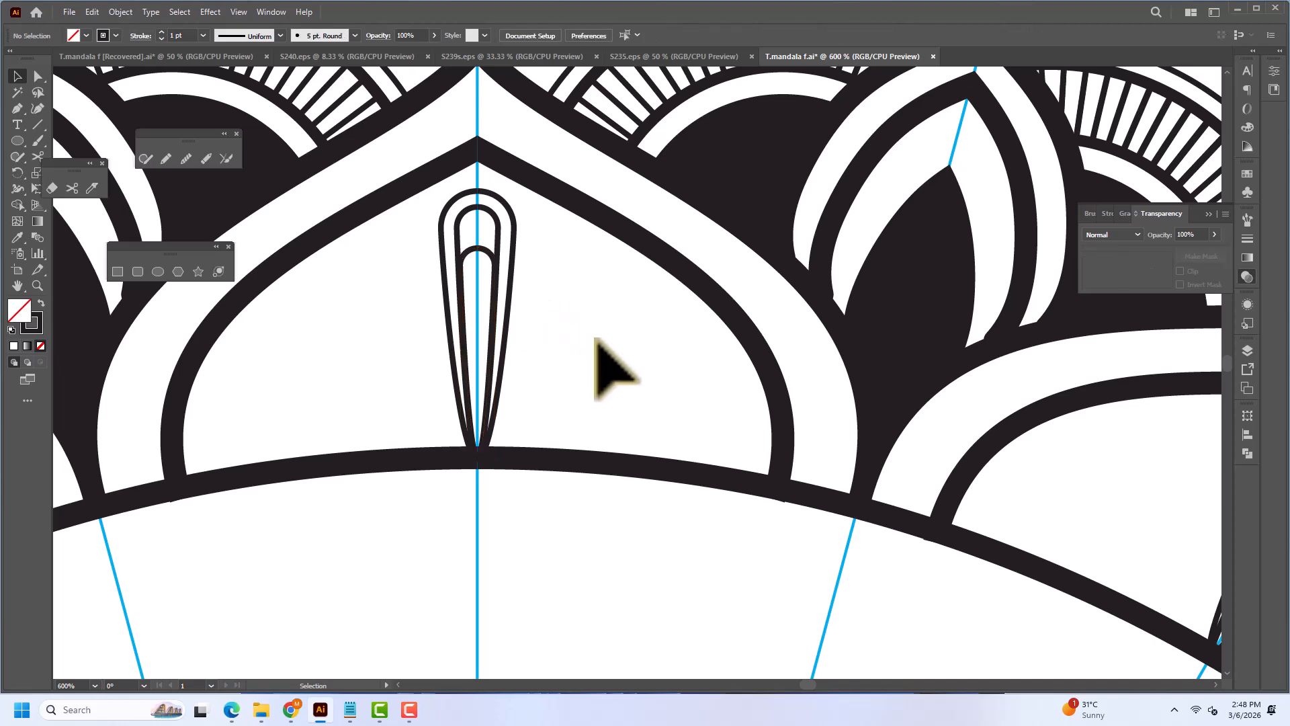
Swap the innermost teardrop's fill and stroke to make it solid black, and group the three teardrops.
scroll(593, 333, "down", 2)
scroll(536, 292, "up", 2)
left_click(531, 293)
key("shift+x")
left_click_drag(621, 332, 473, 357)
key("ctrl+g")
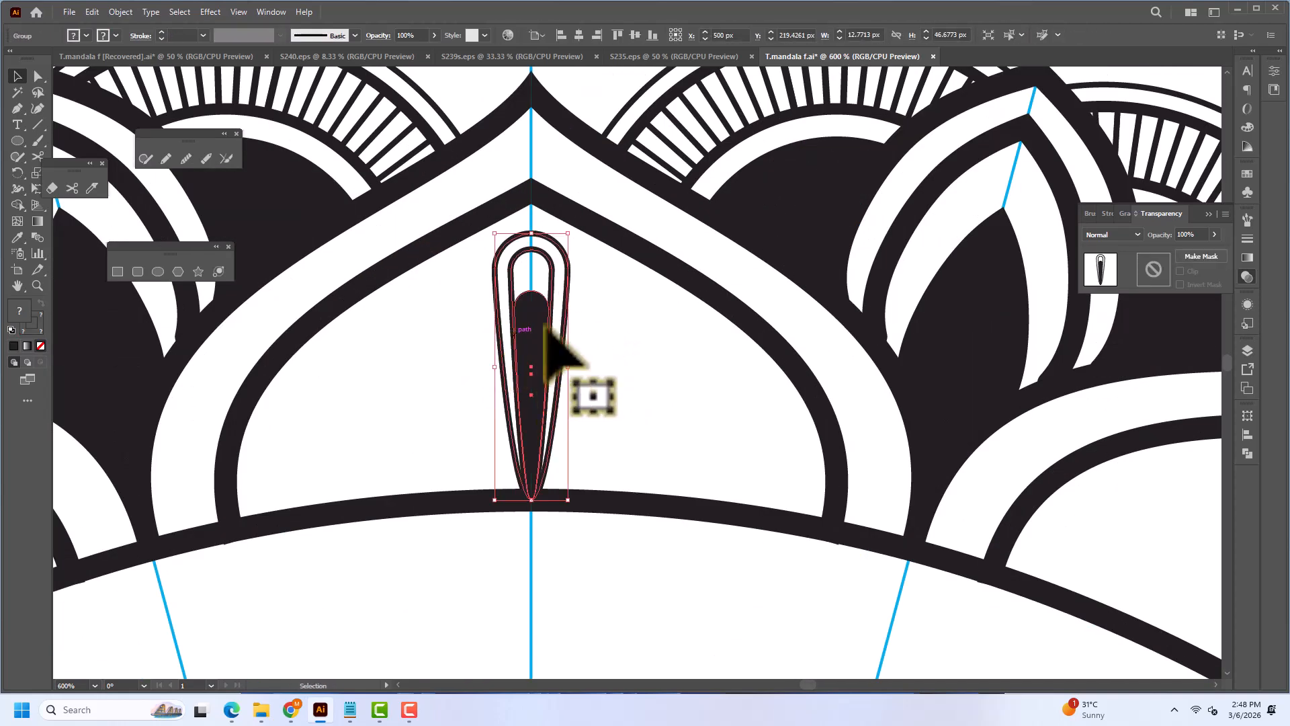
Copy the teardrop group by rotating it about its pointed base, and repeat the copy twice to fan across the petal.
left_click(17, 174)
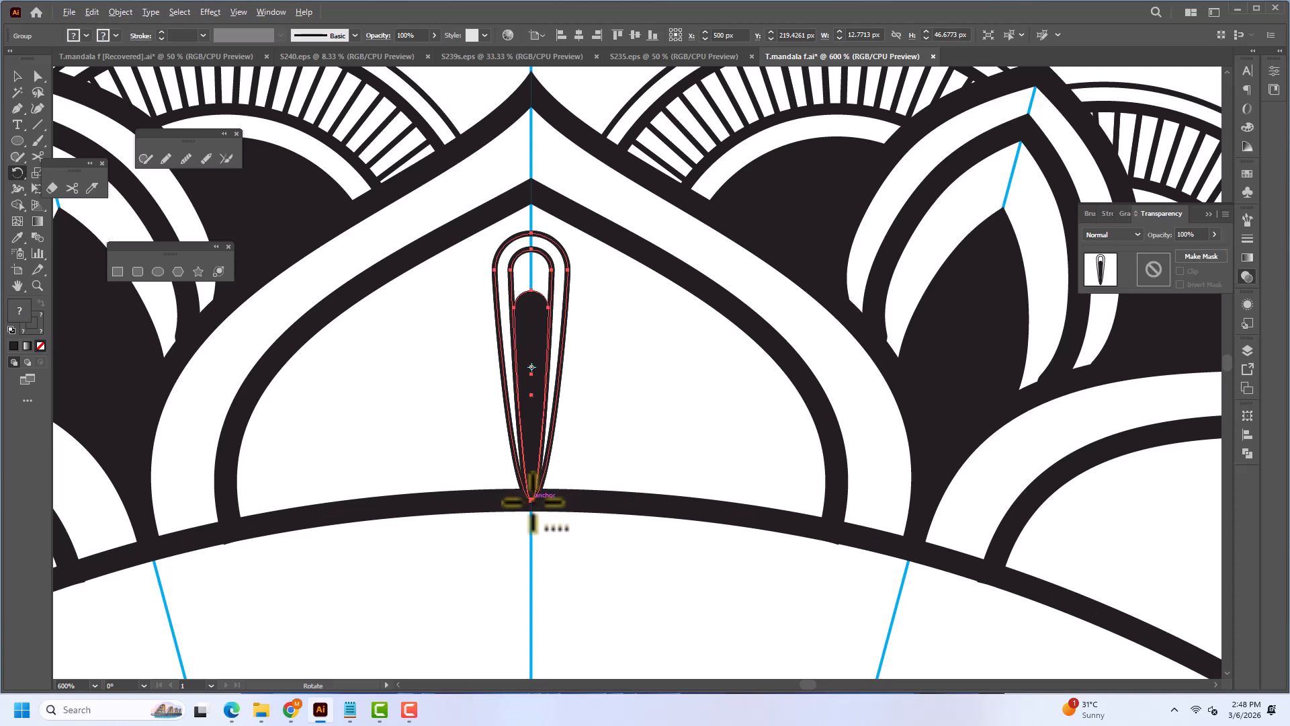
left_click(532, 500, "alt")
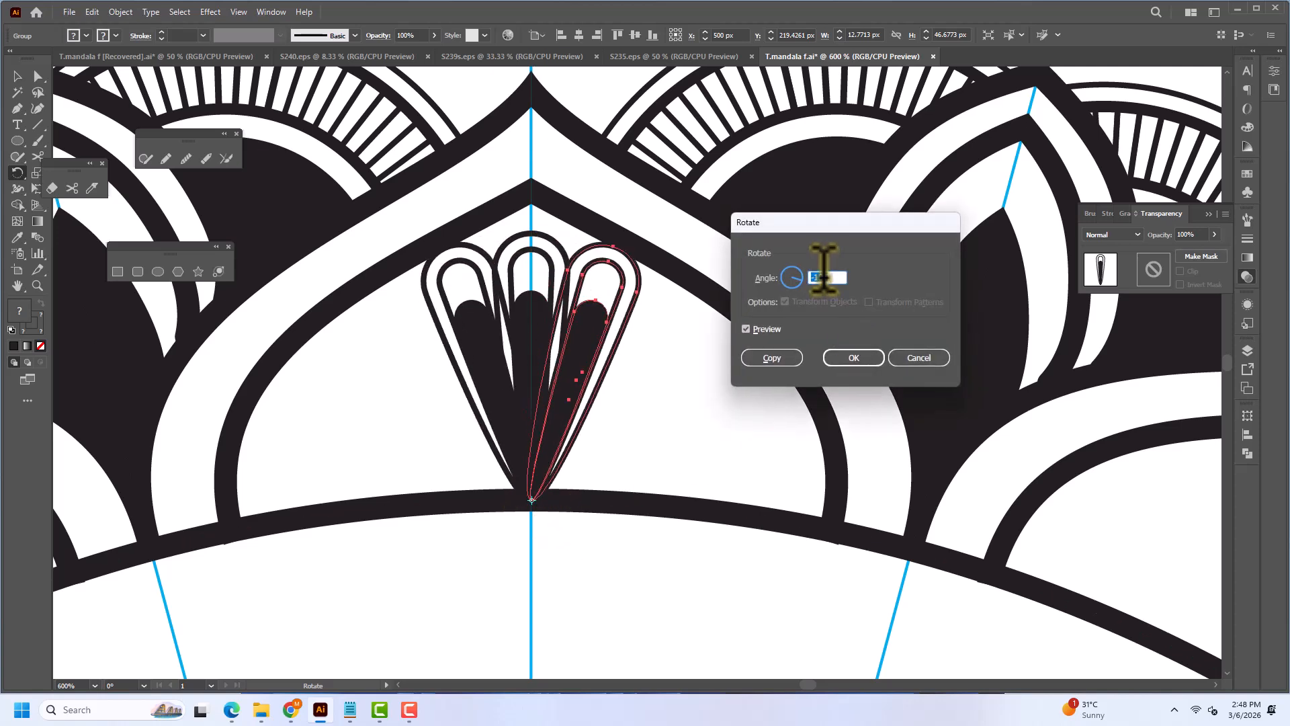
scroll(824, 271, "down", 7)
left_click(773, 357)
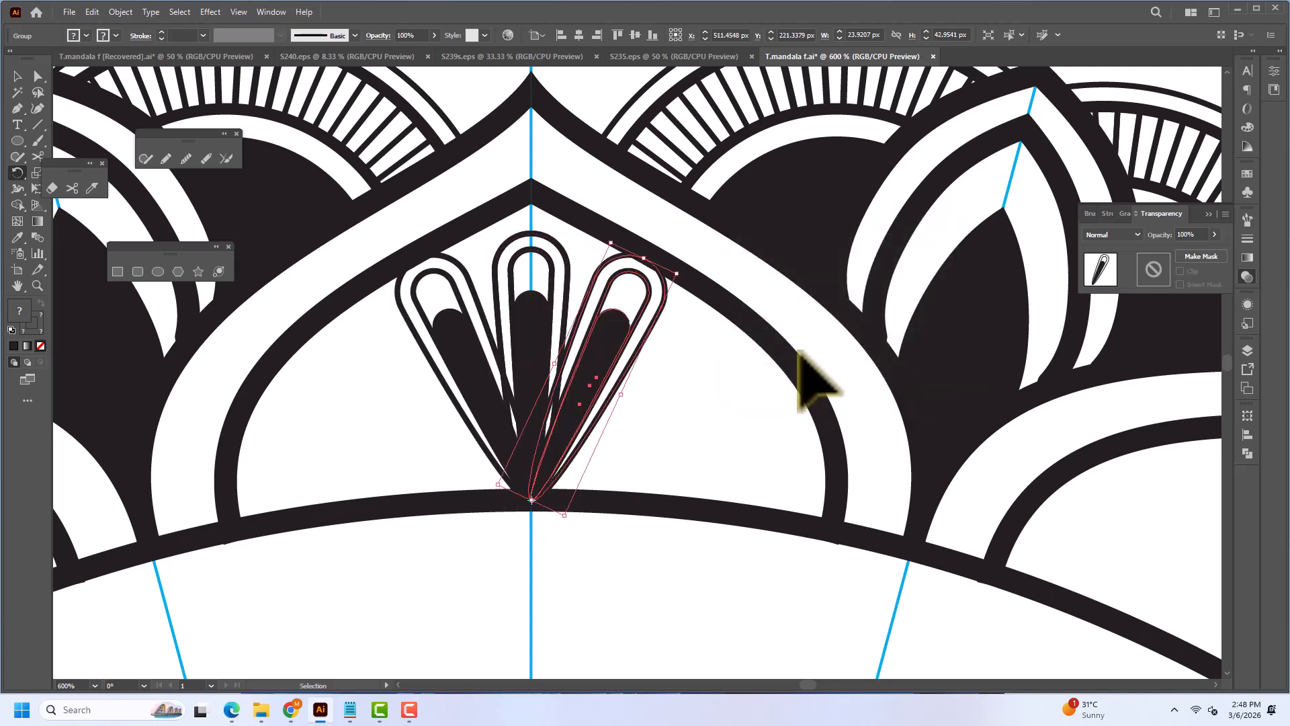
key("ctrl+d")
key("ctrl+d")
key("r")
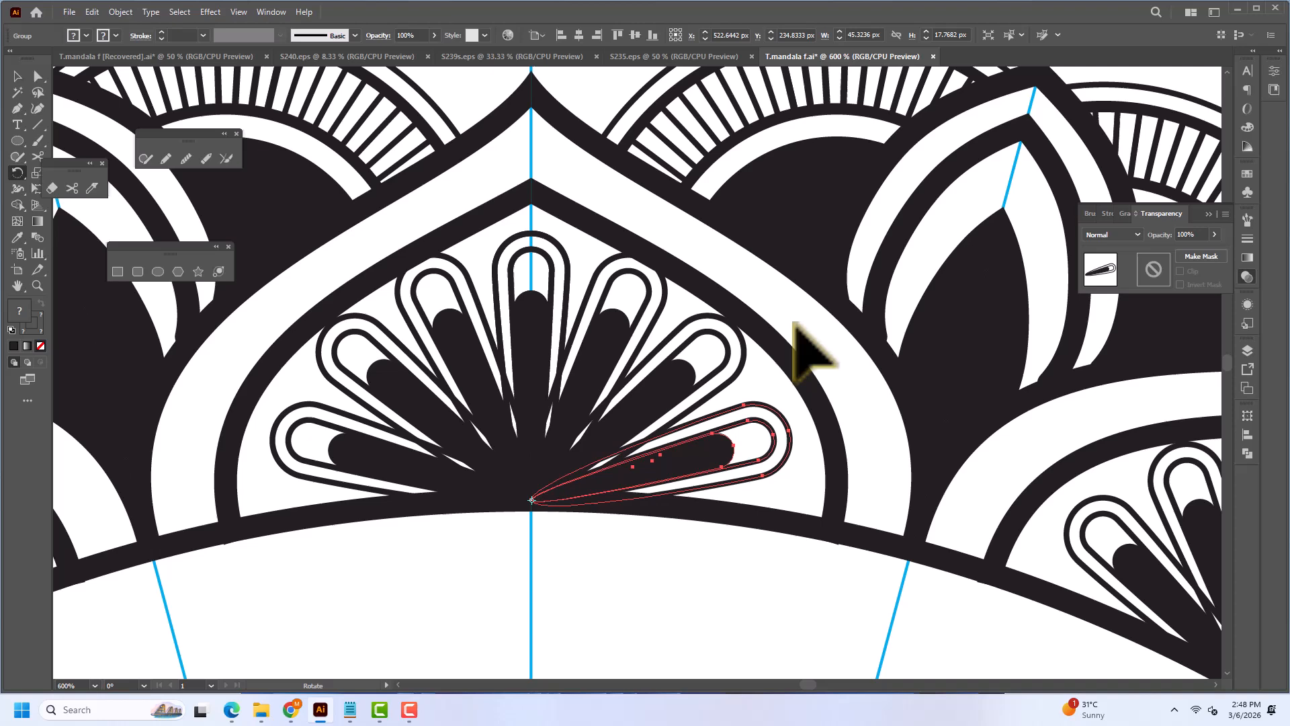
Shorten the first and second rotated teardrop groups from their rounded ends to leave a gap to the petal outline.
left_click(16, 76)
left_click(703, 552)
left_click(616, 338)
left_click_drag(645, 259, 729, 342)
left_click(673, 298)
scroll(674, 296, "down", 3)
scroll(647, 360, "down", 2)
left_click_drag(647, 361, 601, 335)
scroll(615, 282, "up", 2)
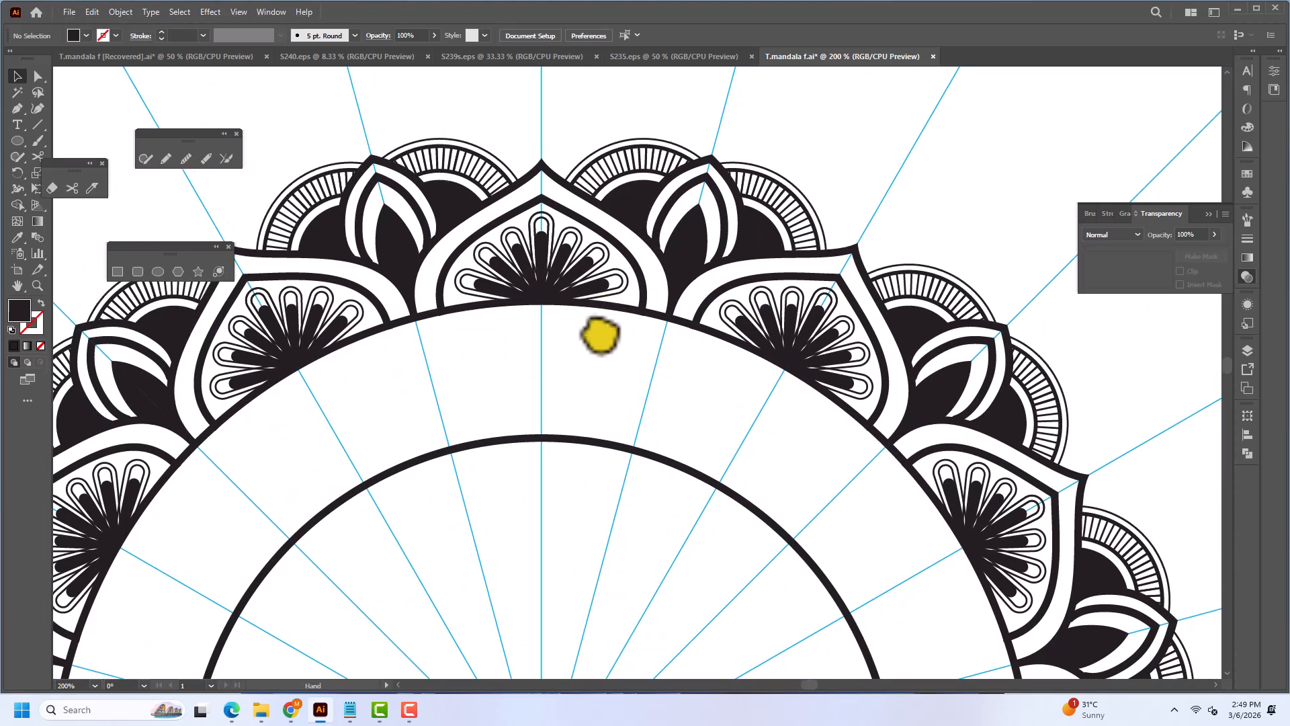
Swap fill and stroke, and paint the upper part of the band between the large petal's two outlines solid black.
scroll(396, 217, "up", 3)
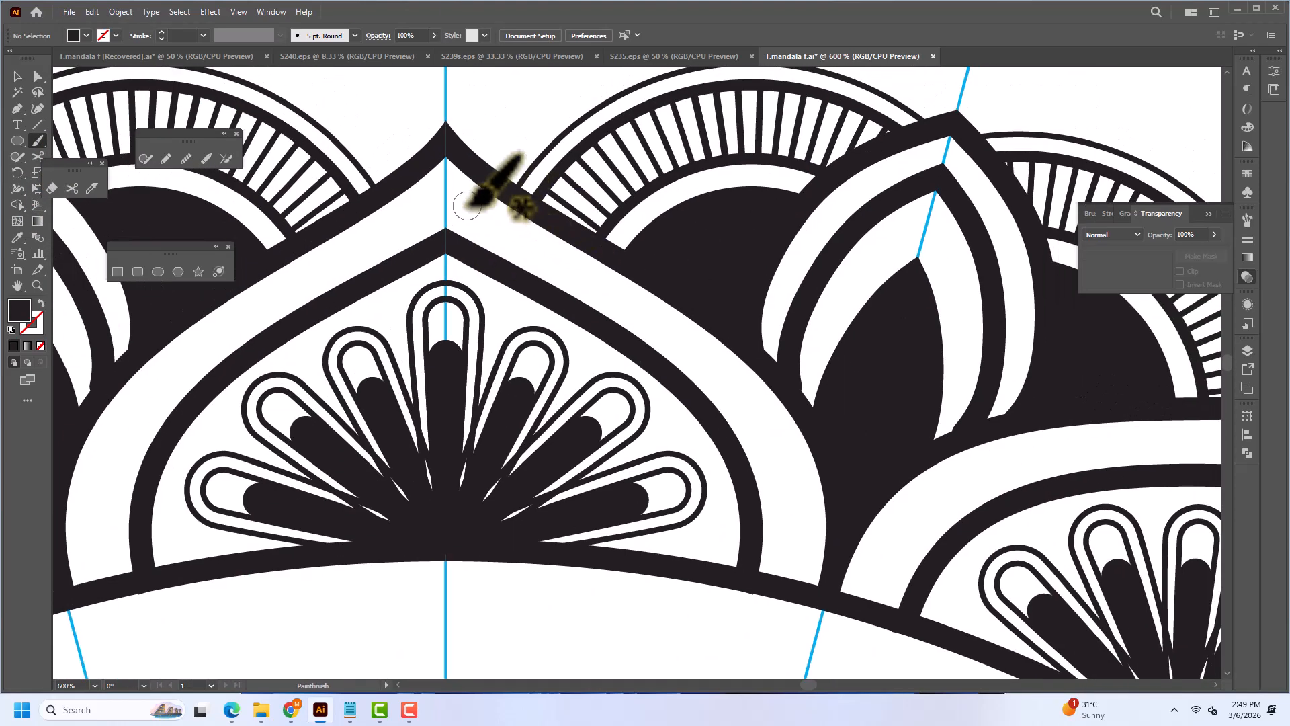
key("shift+x")
mouse_move(447, 176)
left_mouse_down()
mouse_move(446, 210)
mouse_move(477, 233)
mouse_move(539, 249)
mouse_move(517, 230)
mouse_move(511, 242)
mouse_move(665, 349)
mouse_move(566, 257)
mouse_move(648, 296)
mouse_move(664, 328)
left_mouse_up()
scroll(673, 343, "down", 4)
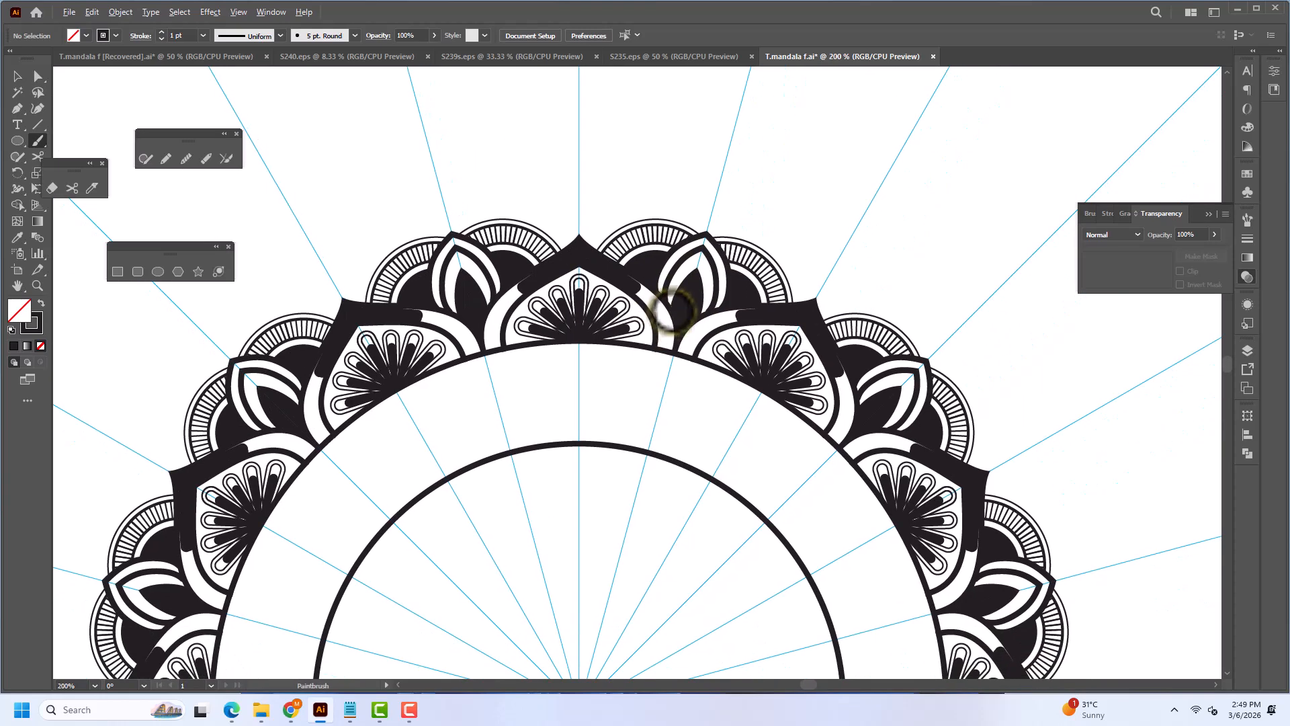
Extend the black fill further down the large petal's band and shape its end into a tapered curve.
scroll(665, 306, "up", 4)
scroll(534, 211, "up", 3)
mouse_move(495, 173)
left_mouse_down()
mouse_move(529, 203)
mouse_move(608, 277)
mouse_move(640, 346)
mouse_move(664, 493)
left_mouse_up()
key("ctrl+z")
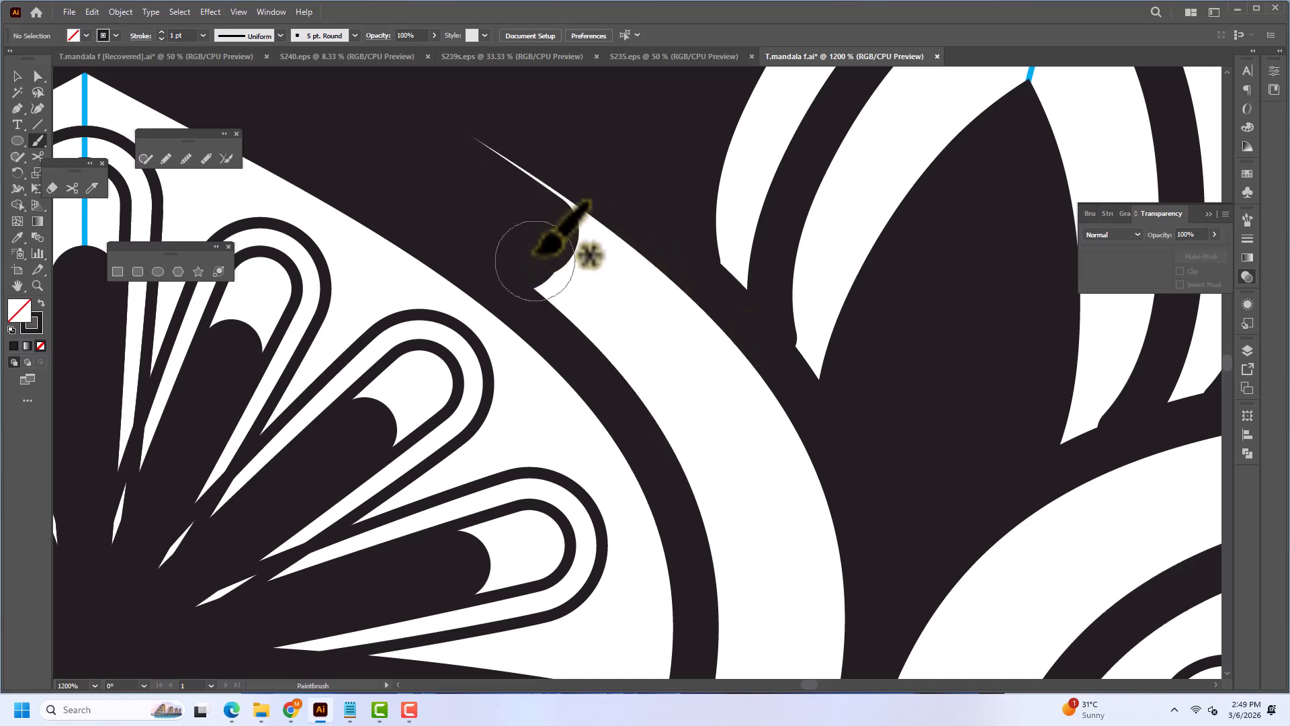
mouse_move(495, 173)
left_mouse_down()
mouse_move(600, 325)
mouse_move(585, 325)
left_mouse_up()
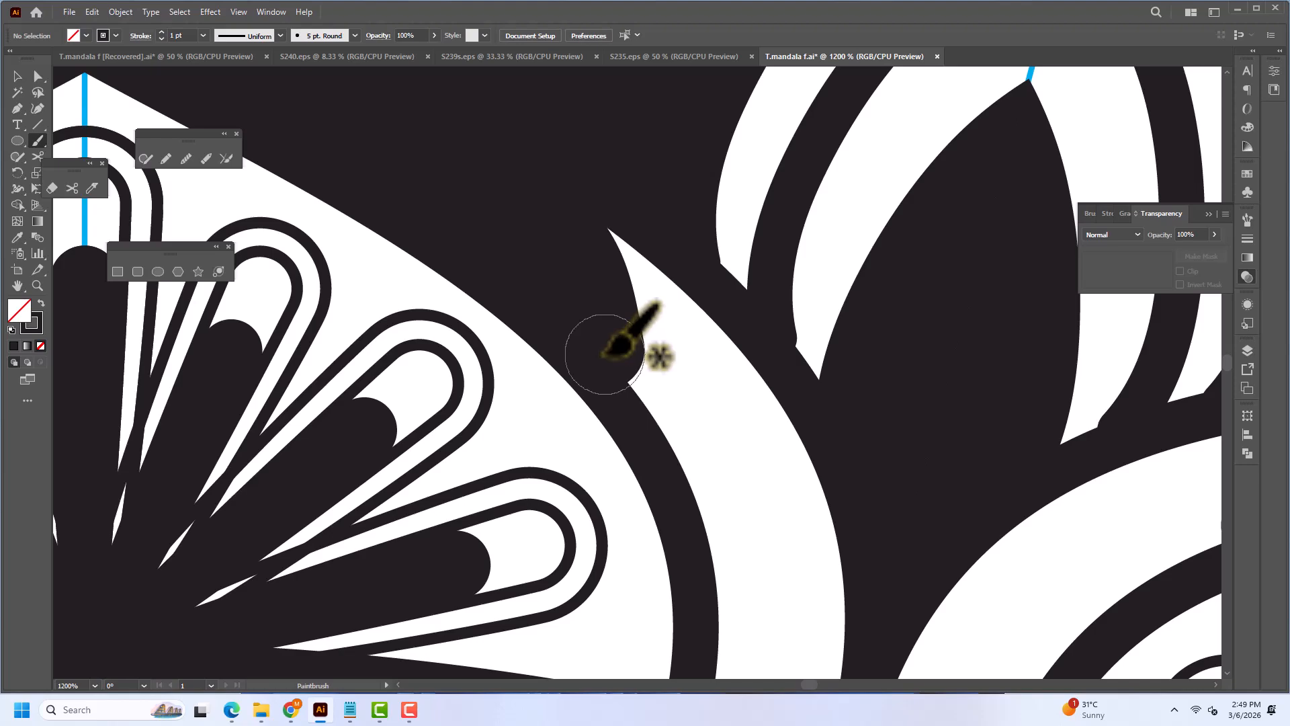
scroll(608, 353, "down", 8)
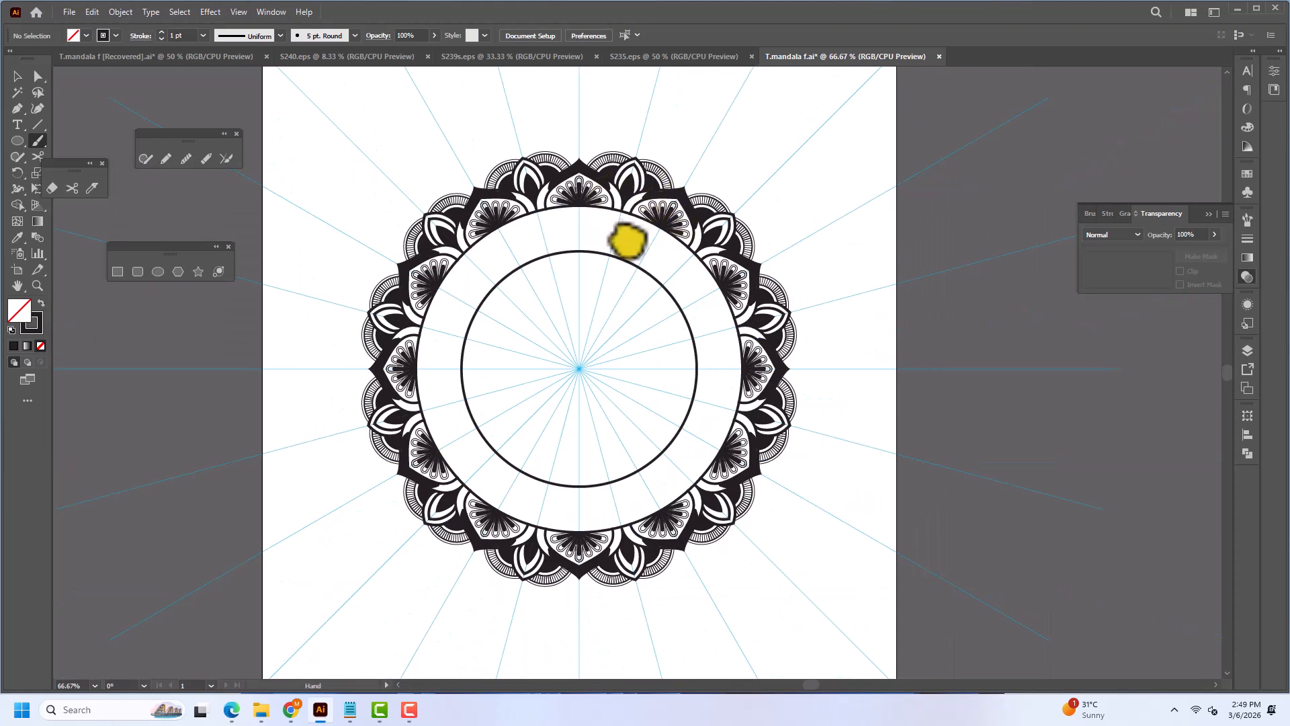
Paint a rosette of narrow pointed petals around the mandala's centre.
scroll(591, 225, "up", 3)
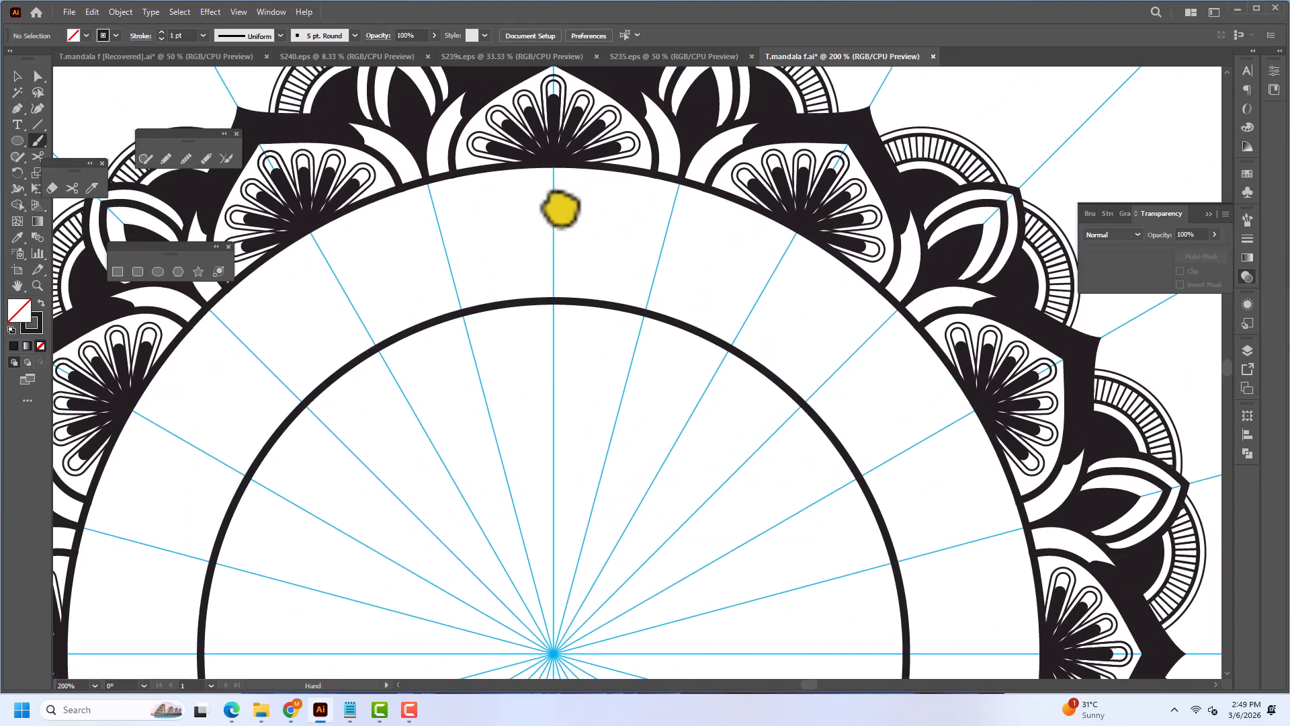
left_click_drag(561, 208, 531, 135)
scroll(578, 433, "up", 3)
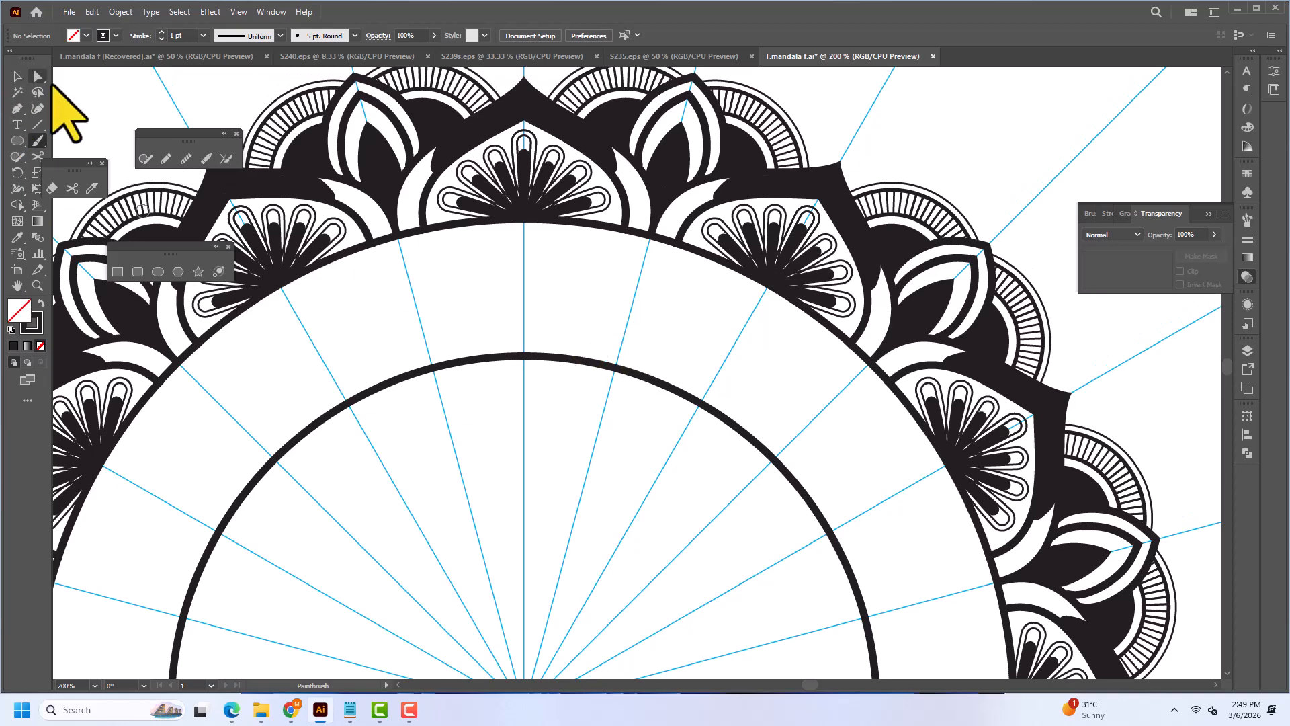
left_click_drag(530, 413, 518, 354)
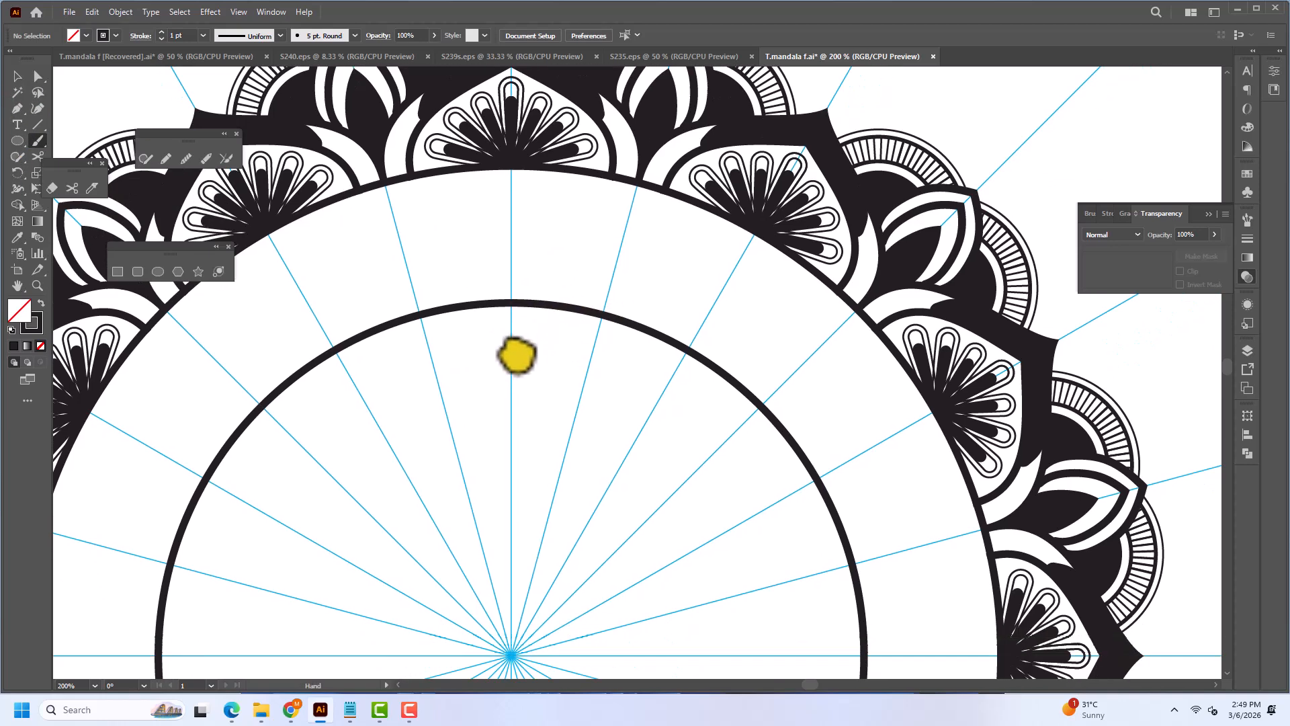
mouse_move(510, 649)
left_mouse_down()
mouse_move(523, 585)
mouse_move(469, 505)
left_mouse_up()
scroll(518, 548, "up", 2)
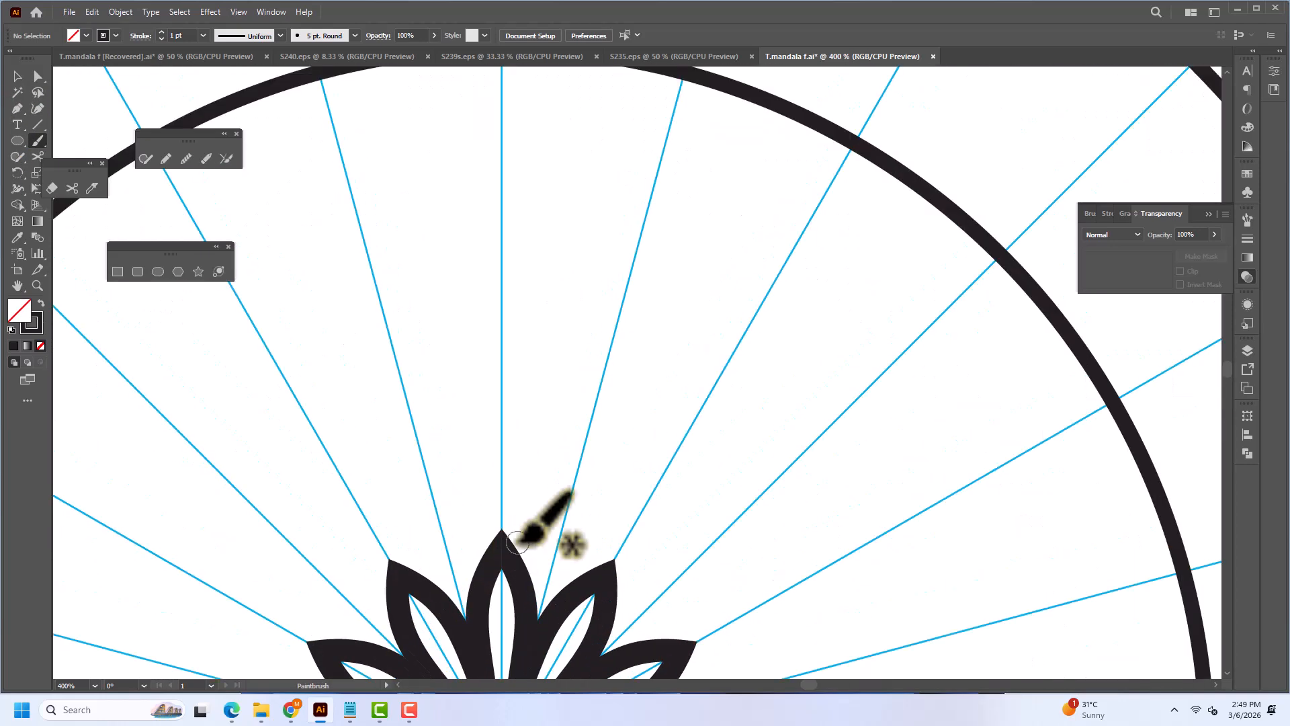
Paint rounded loops with curled inner ends between the tips of the central petals.
mouse_move(518, 544)
left_mouse_down()
mouse_move(489, 557)
mouse_move(479, 527)
mouse_move(547, 499)
left_mouse_up()
scroll(531, 470, "down", 2)
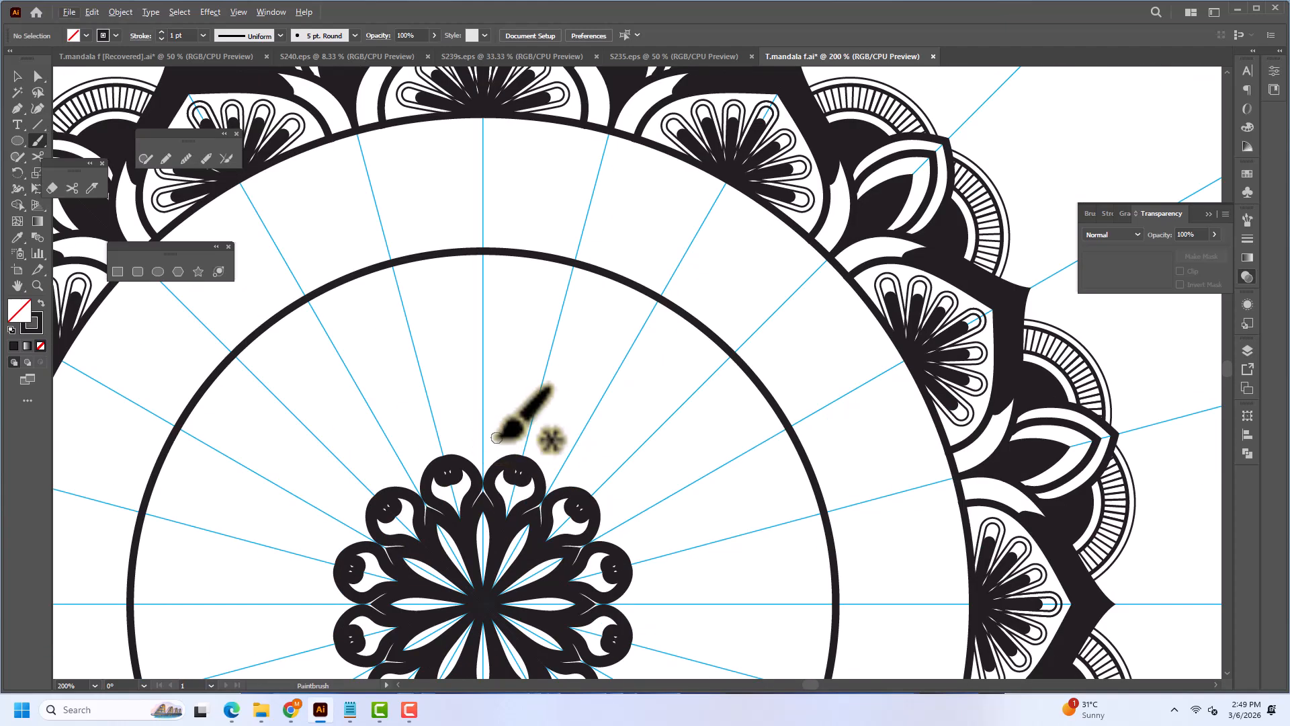
scroll(500, 440, "up", 2)
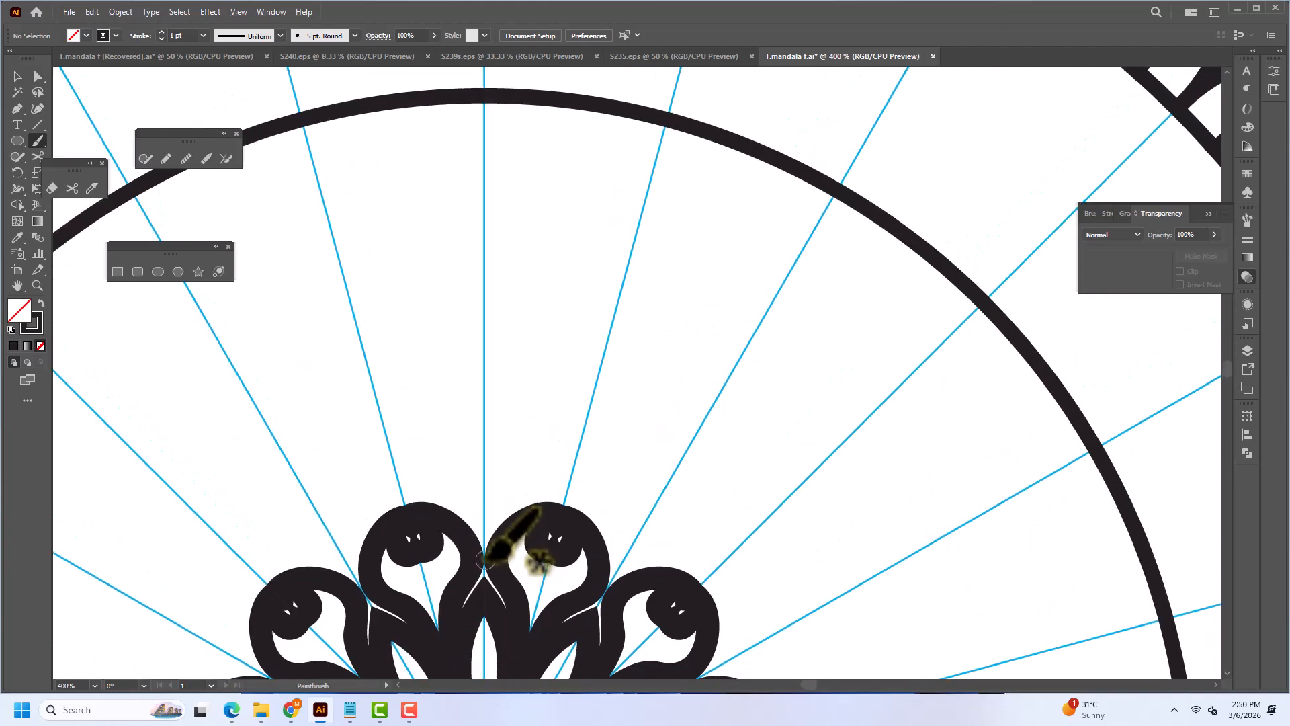
Paint an outward curl from the junction of two loops across the vertical guide, forming heart-shaped tips around the rosette.
mouse_move(547, 470)
left_mouse_down()
mouse_move(592, 413)
mouse_move(588, 464)
left_mouse_up()
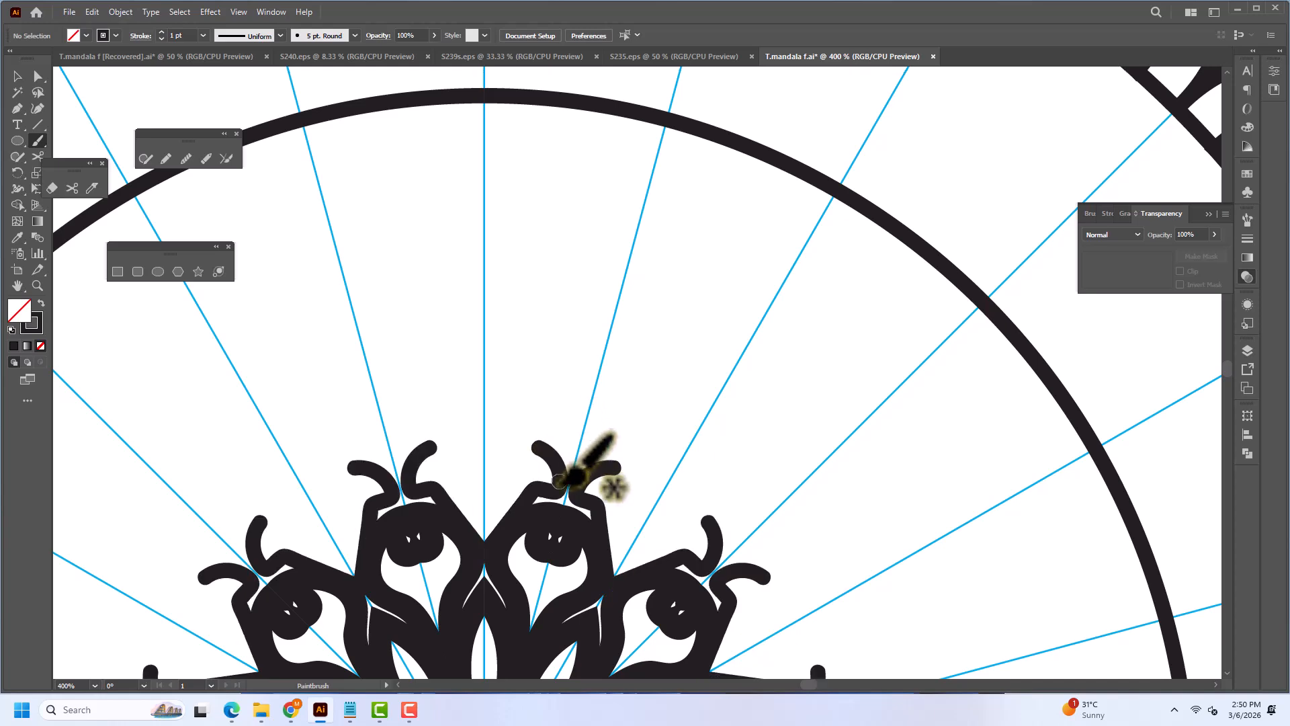
key("ctrl+z")
mouse_move(488, 555)
left_mouse_down()
mouse_move(521, 463)
mouse_move(537, 474)
left_mouse_up()
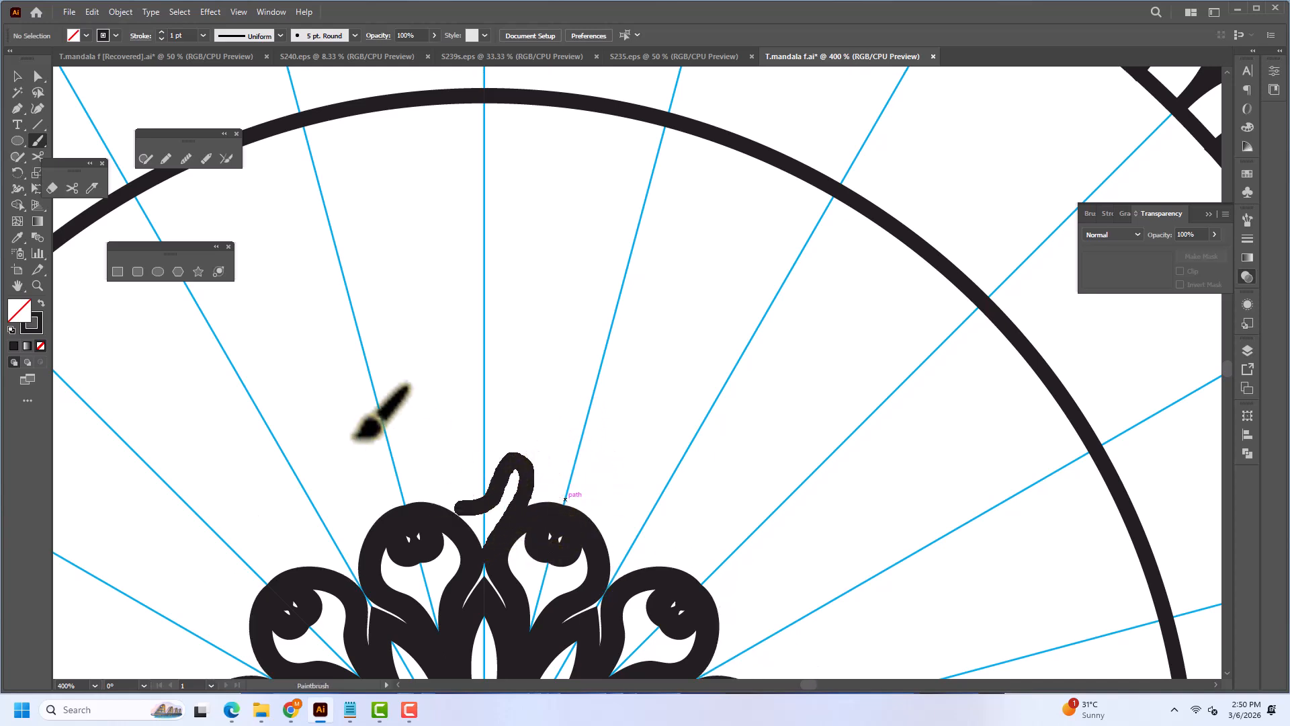
scroll(481, 409, "down", 3)
scroll(482, 410, "down", 1)
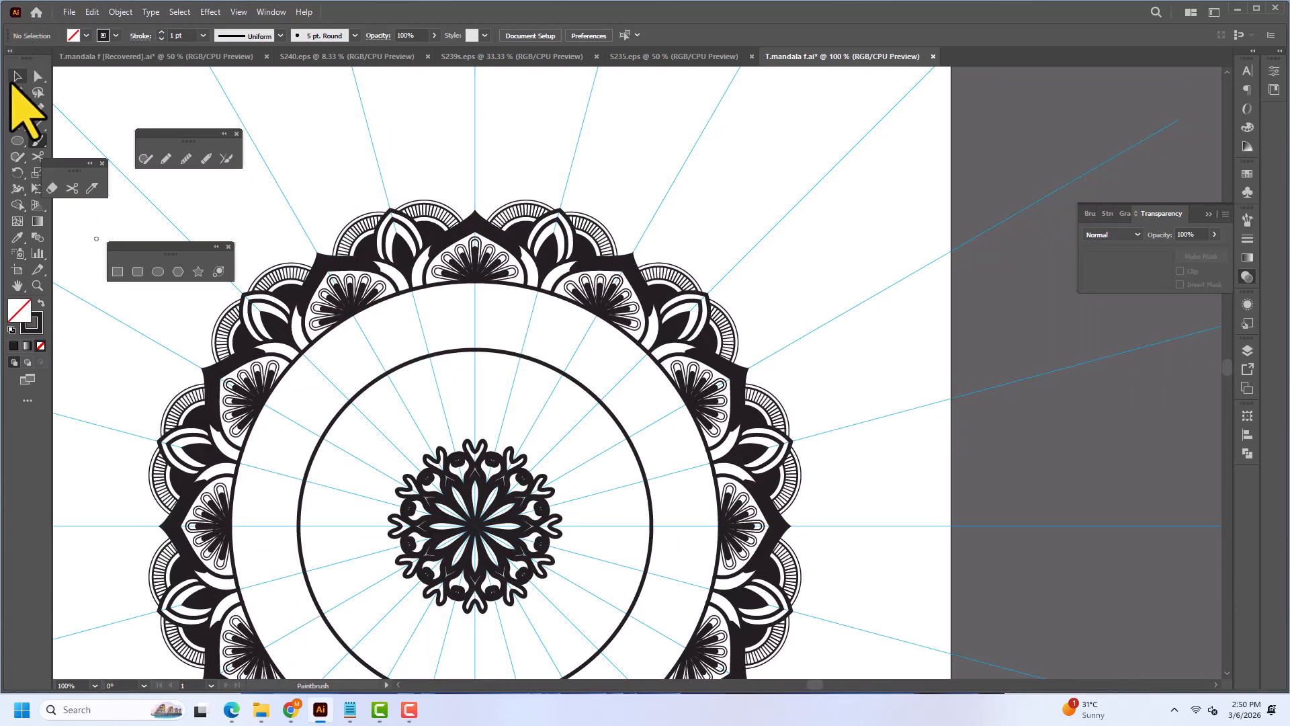
scroll(518, 349, "up", 1)
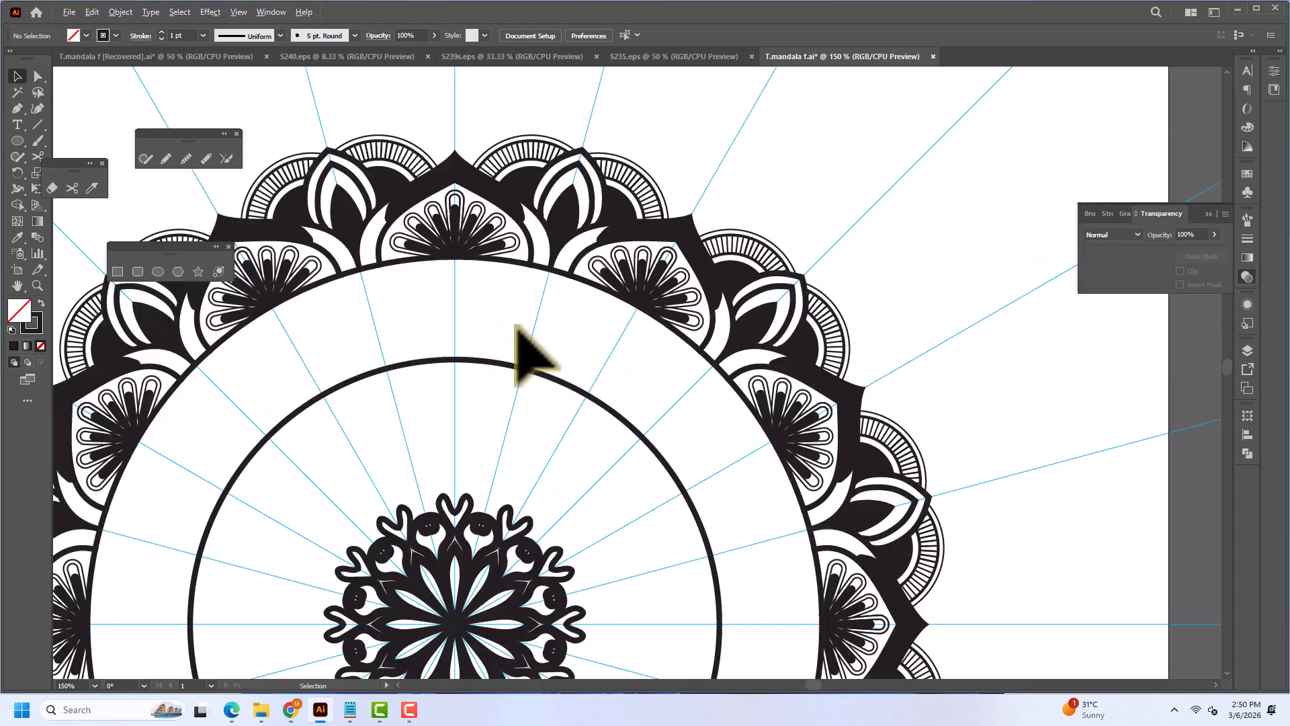
Copy the top fan's middle teardrop down into the ring between the two circles and enlarge it to about 17 × 62.5 px.
scroll(501, 336, "down", 2)
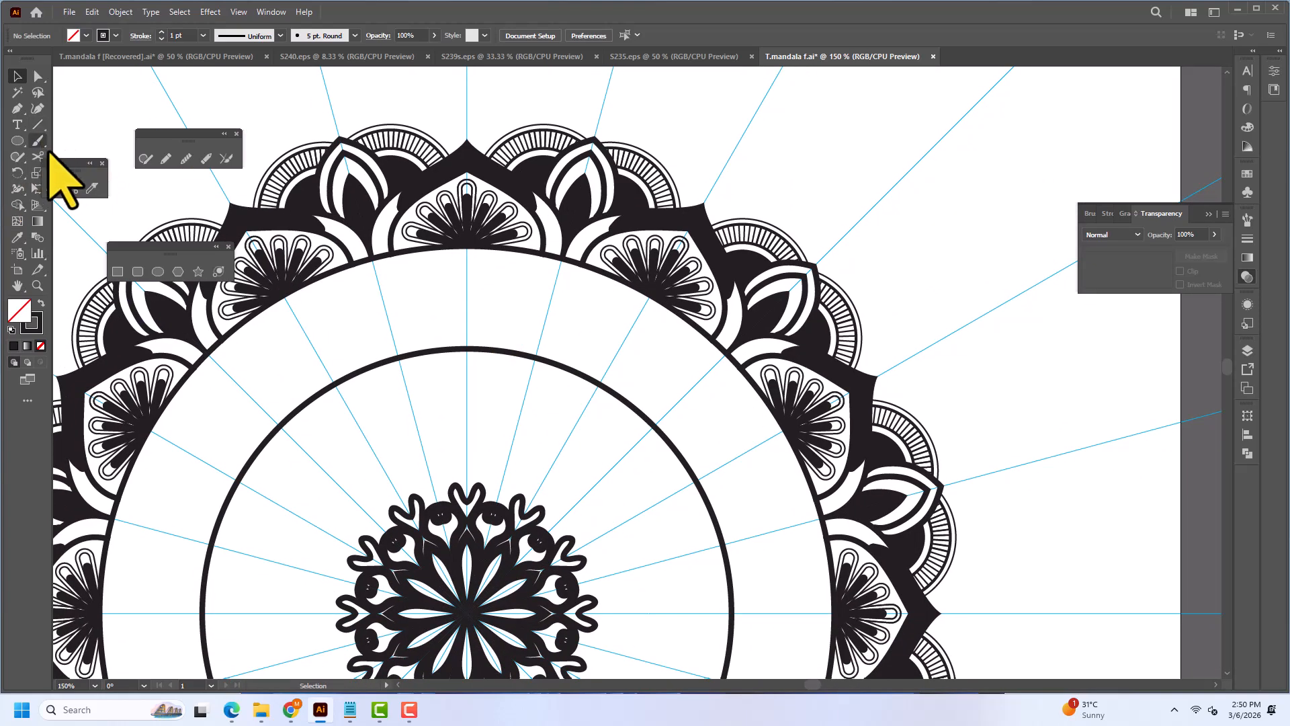
left_click_drag(470, 481, 481, 437)
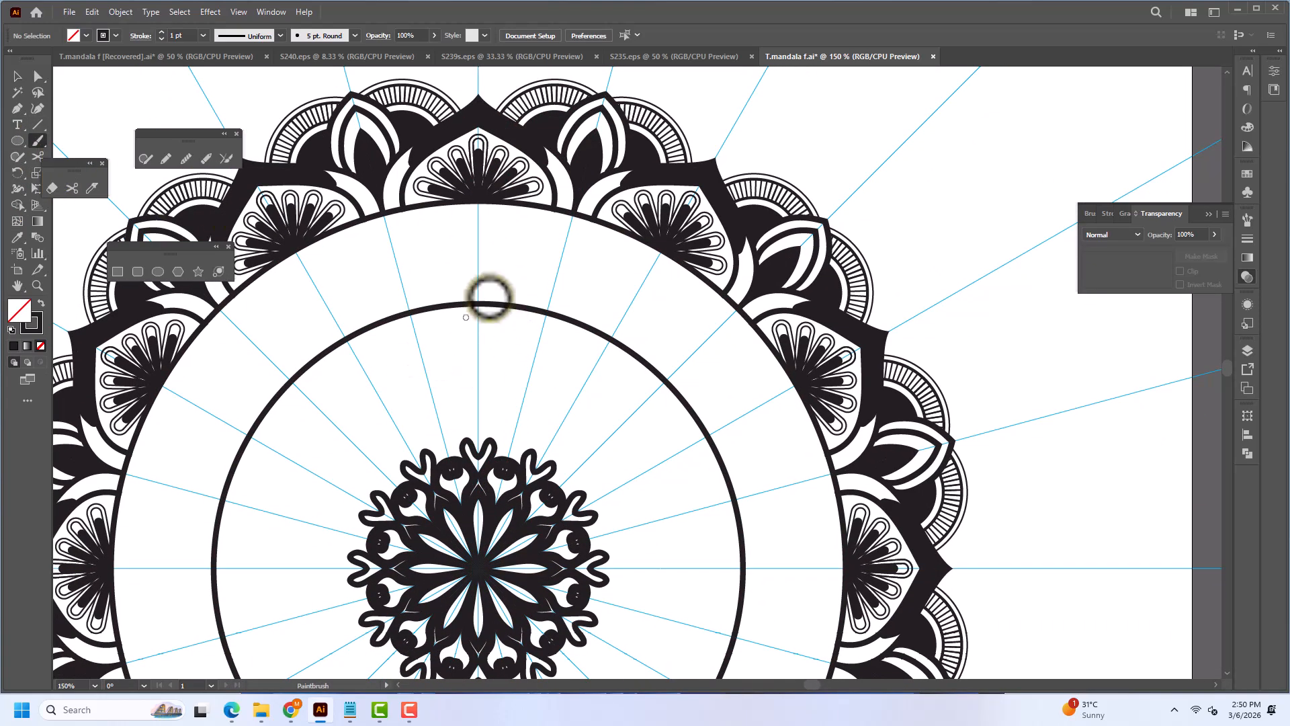
scroll(486, 294, "up", 2)
left_click(18, 141)
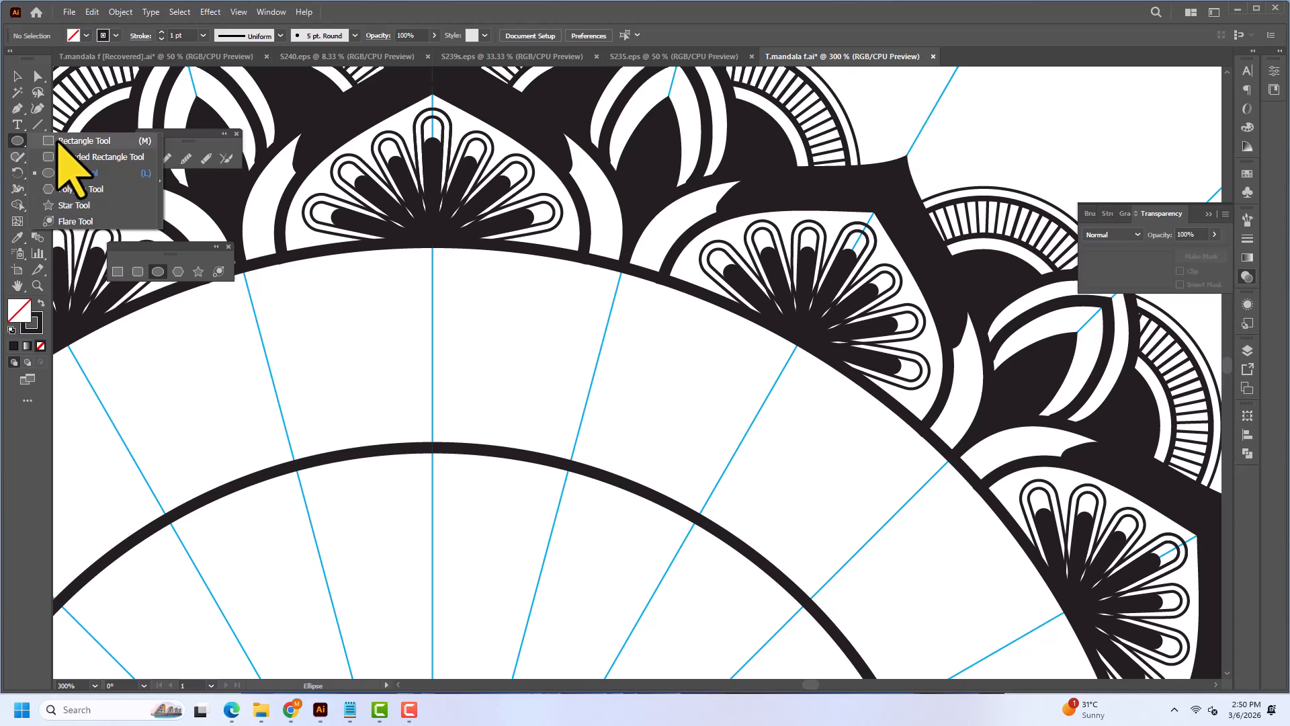
left_click(77, 173)
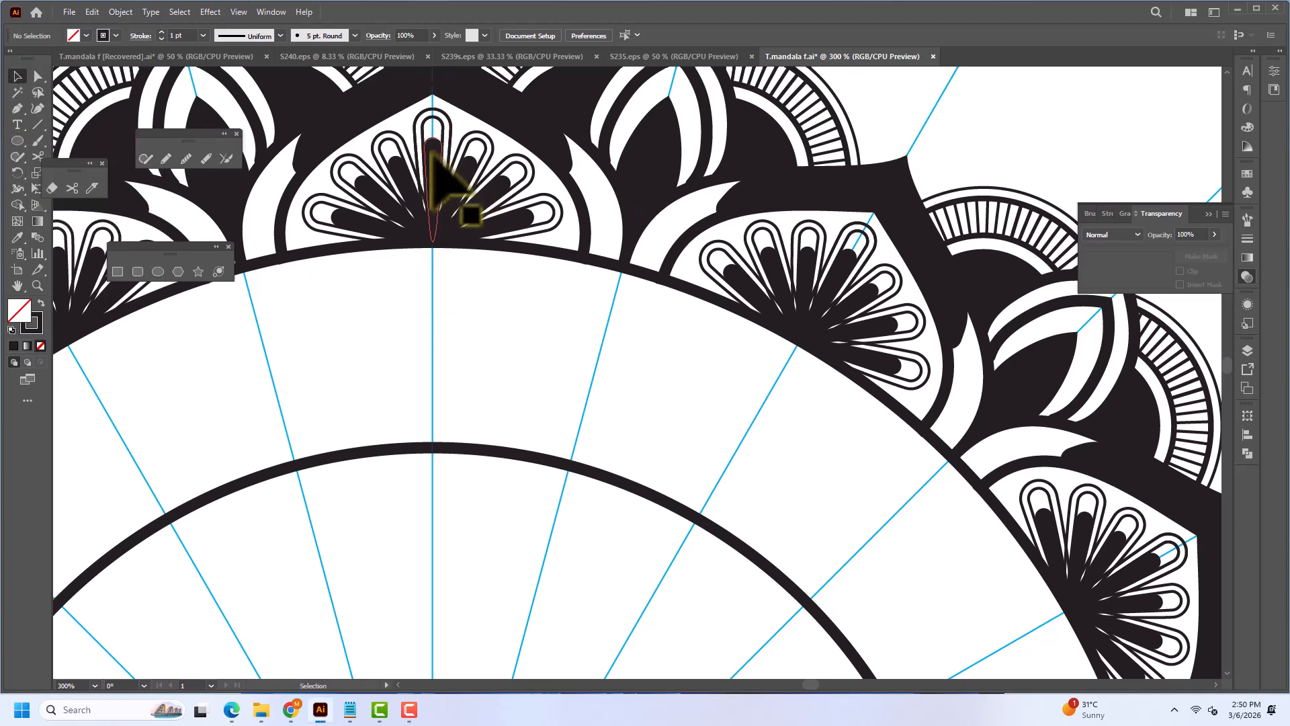
left_click_drag(431, 152, 432, 362)
left_click_drag(432, 312, 432, 267)
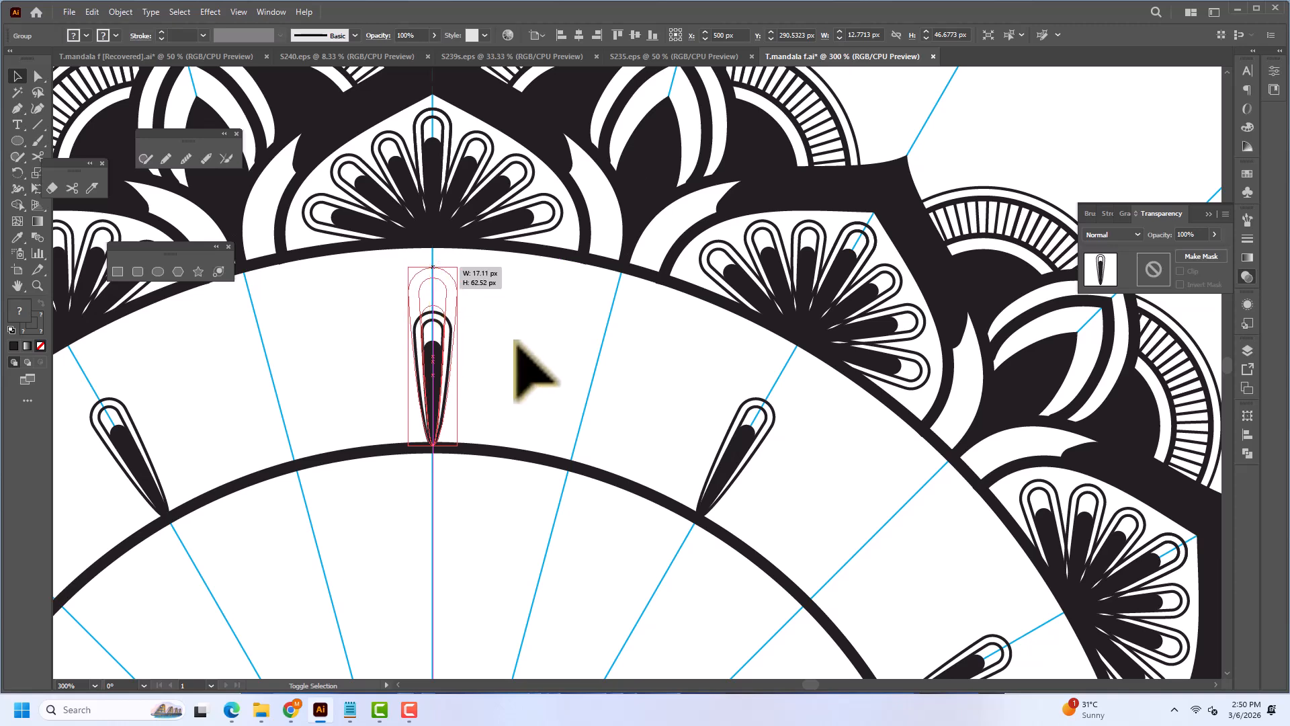
Rotate copies of the enlarged teardrop around the mandala's centre, repeating the rotation until the ring between the two circles is evenly filled.
left_click(514, 342)
scroll(511, 343, "down", 2)
left_click_drag(504, 378, 518, 272)
left_click_drag(524, 267, 452, 236)
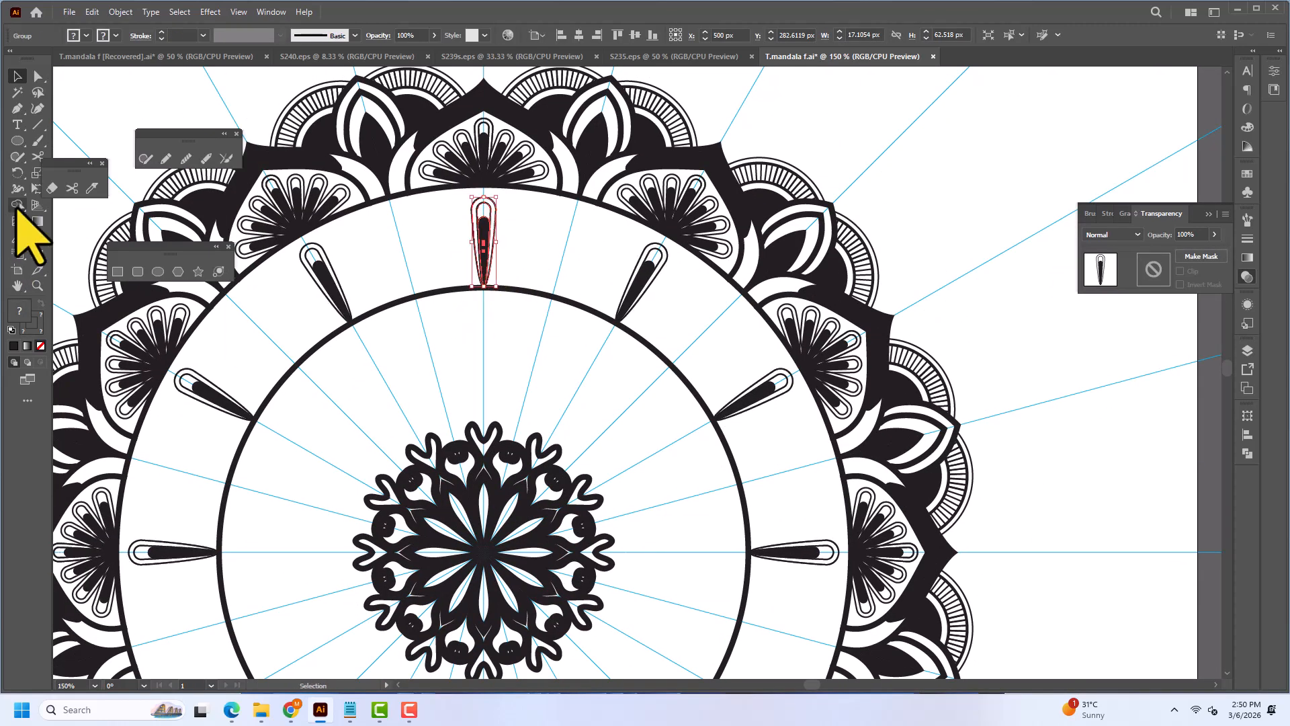
left_click(18, 173)
left_click(484, 552, "alt")
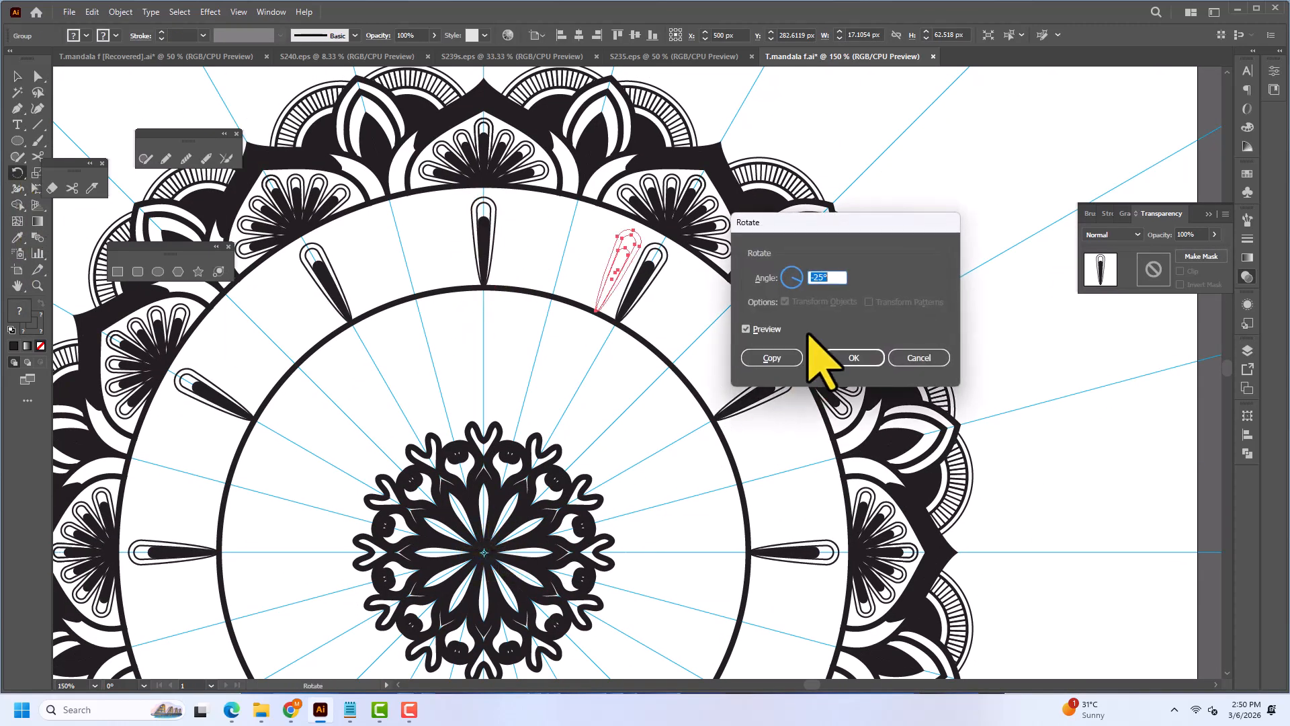
scroll(824, 271, "down", 6)
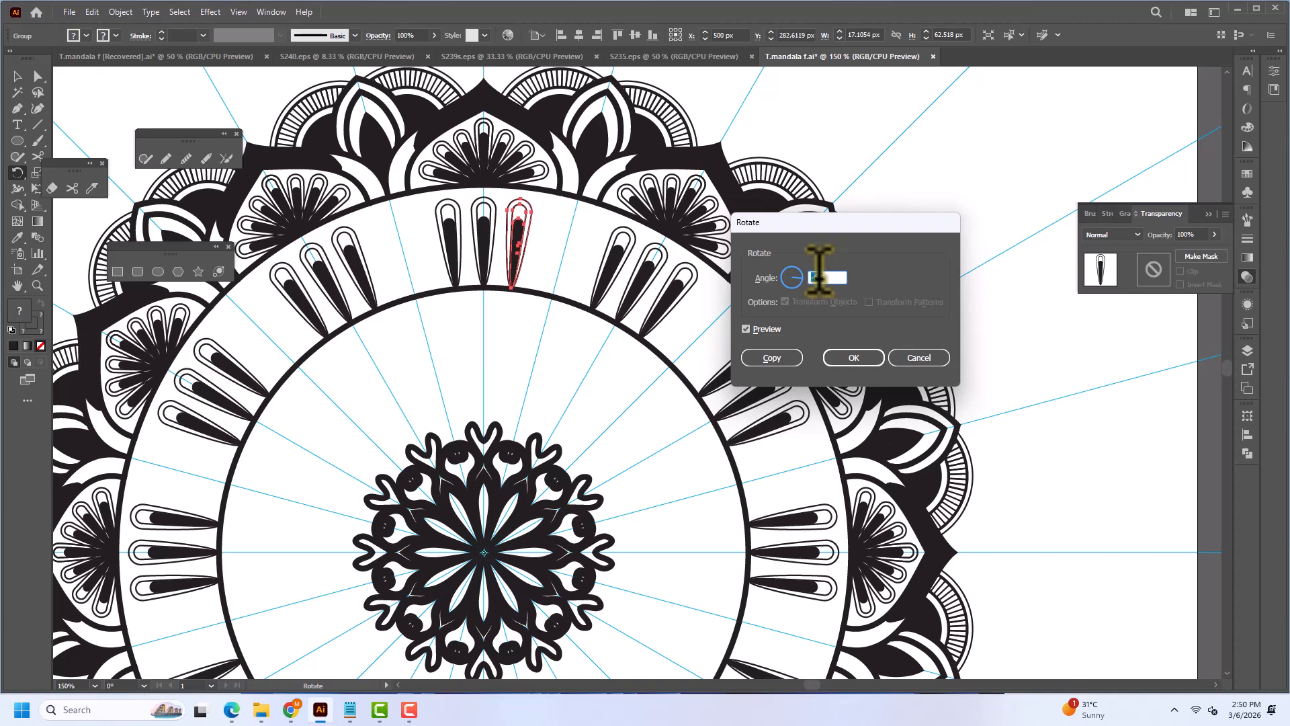
scroll(819, 271, "up", 1)
left_click(788, 362)
key("ctrl+d")
key("ctrl+d")
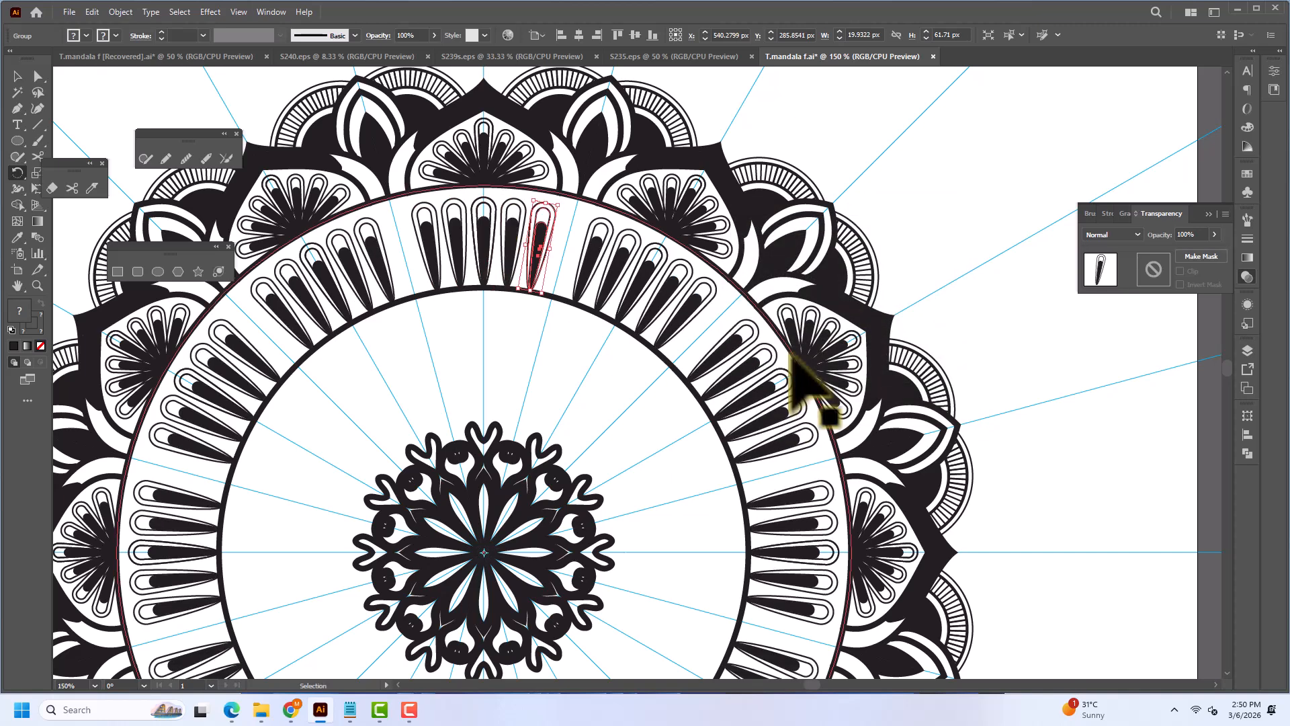
left_click(496, 355)
Delete the heart-tipped rosette from the mandala's centre, leaving the area within the inner circle empty.
scroll(496, 354, "down", 1)
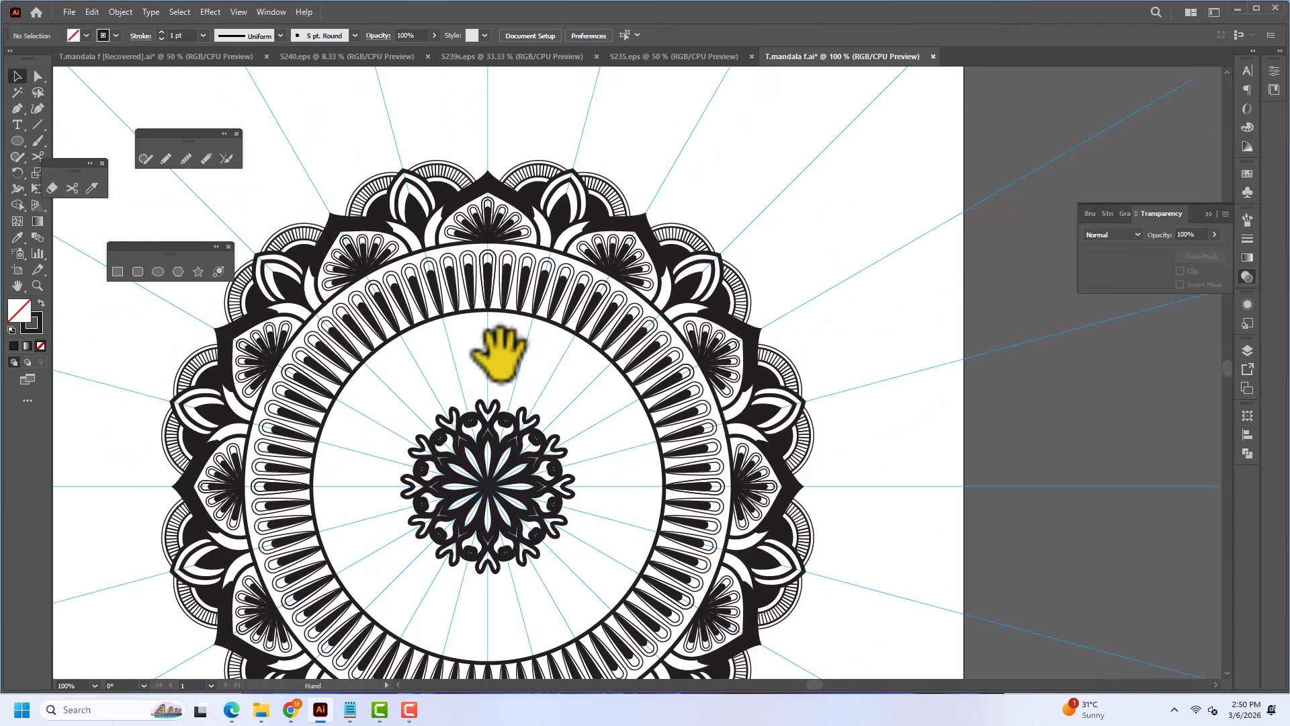
left_click_drag(499, 356, 508, 313)
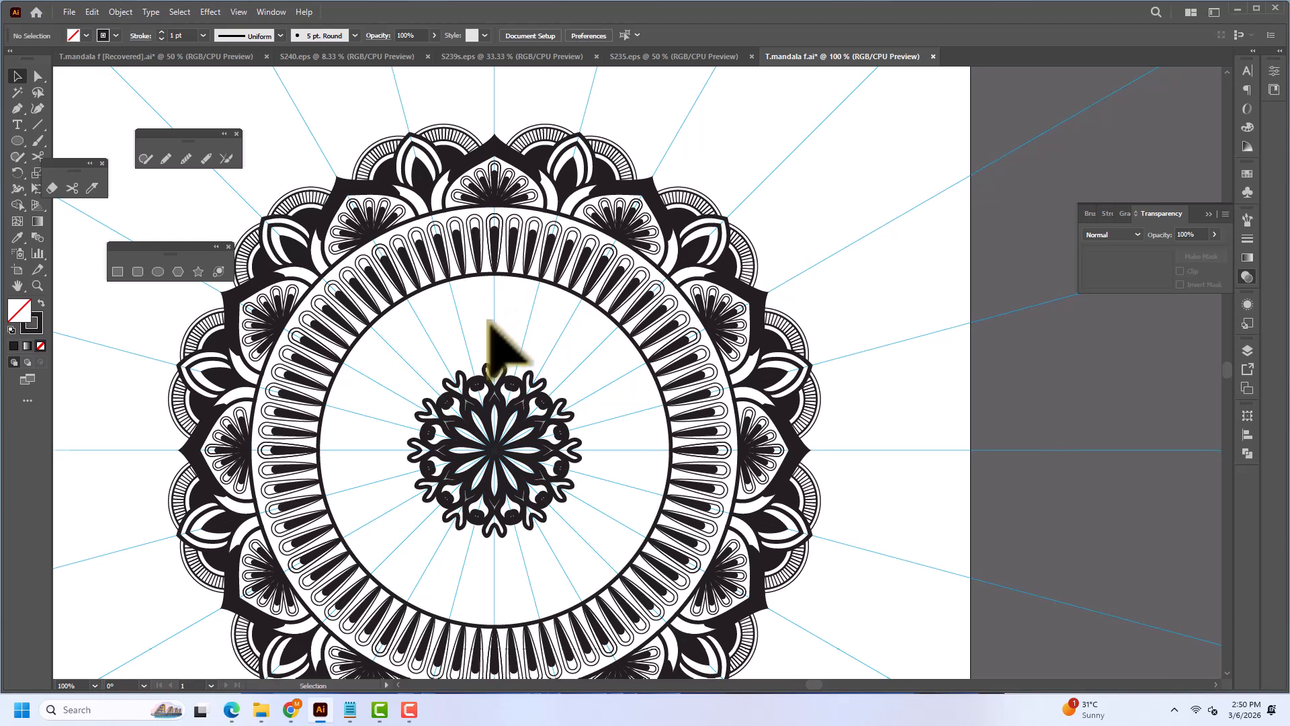
left_click(465, 347)
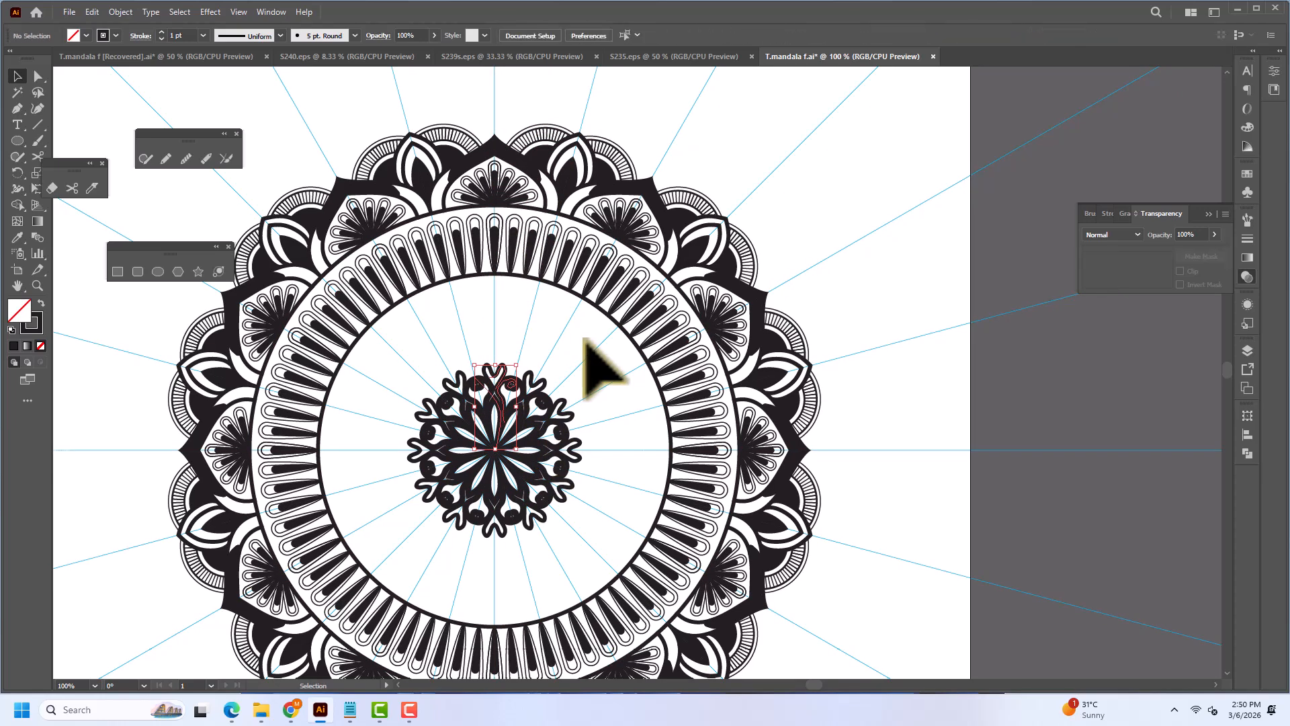
key("Delete")
left_click_drag(485, 93, 594, 208)
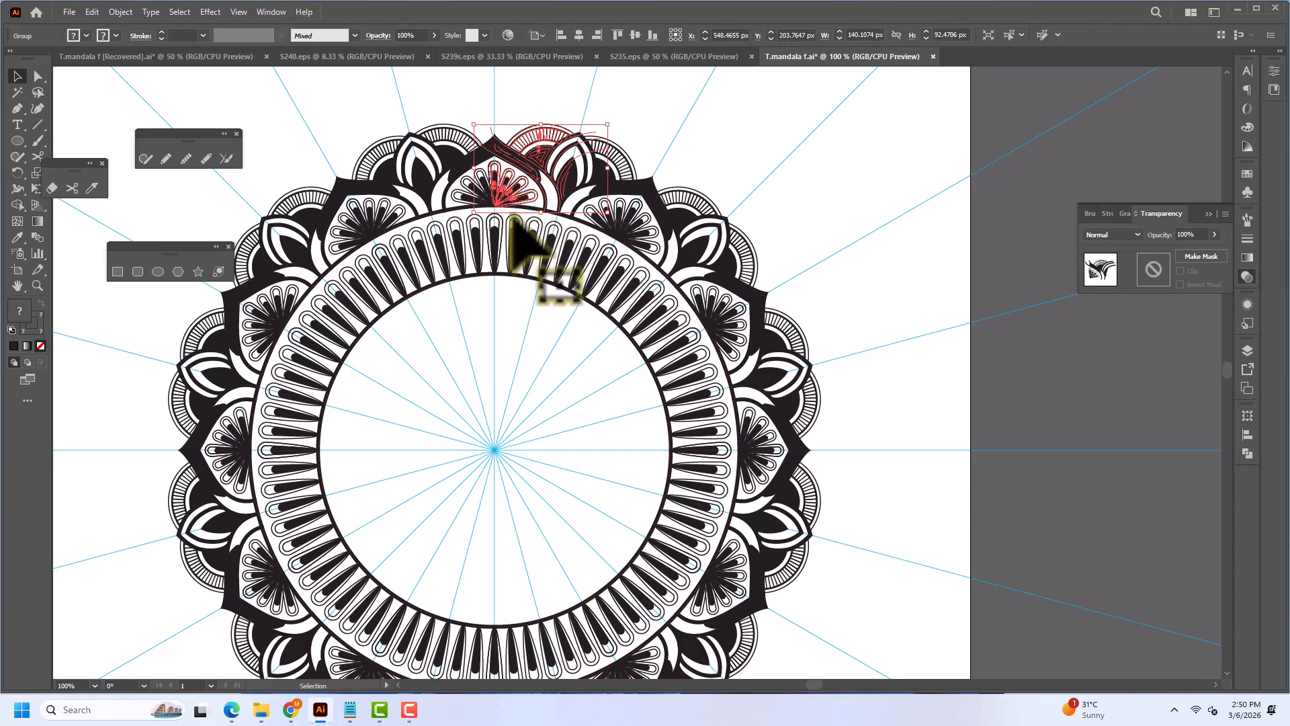
left_click(502, 290)
left_click_drag(516, 393, 529, 329)
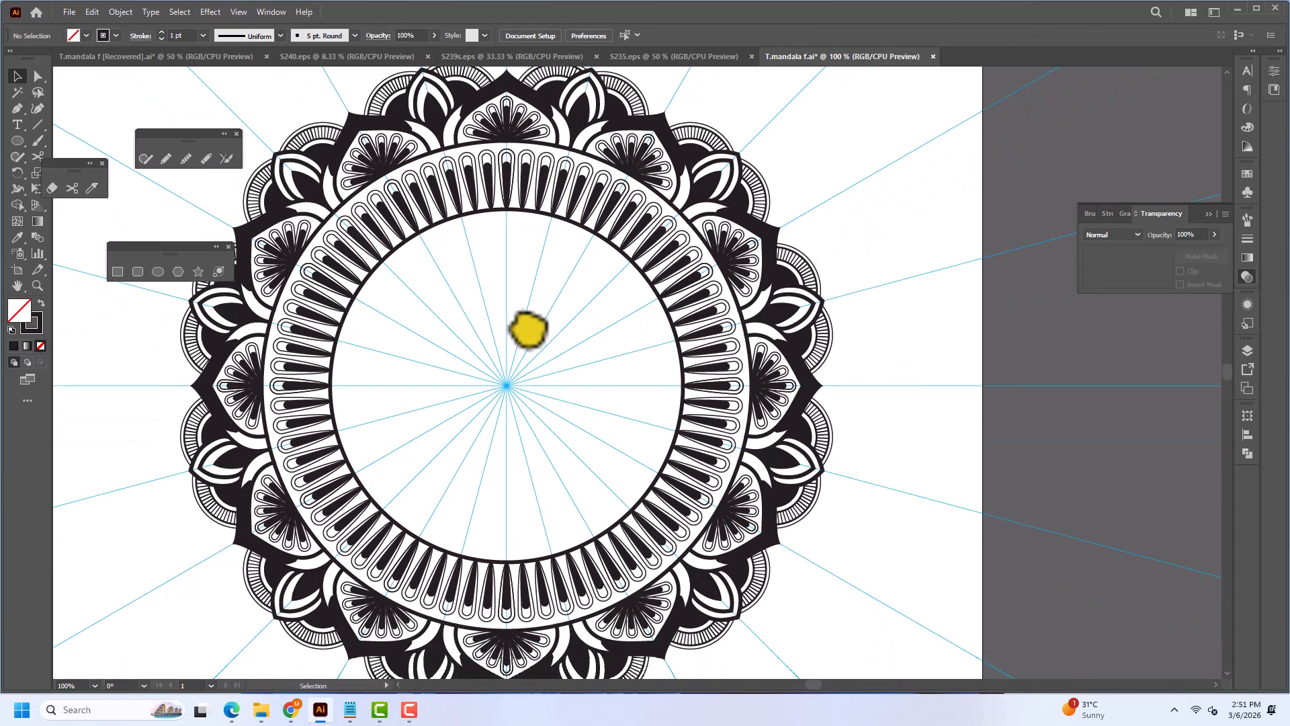
scroll(525, 317, "down", 1)
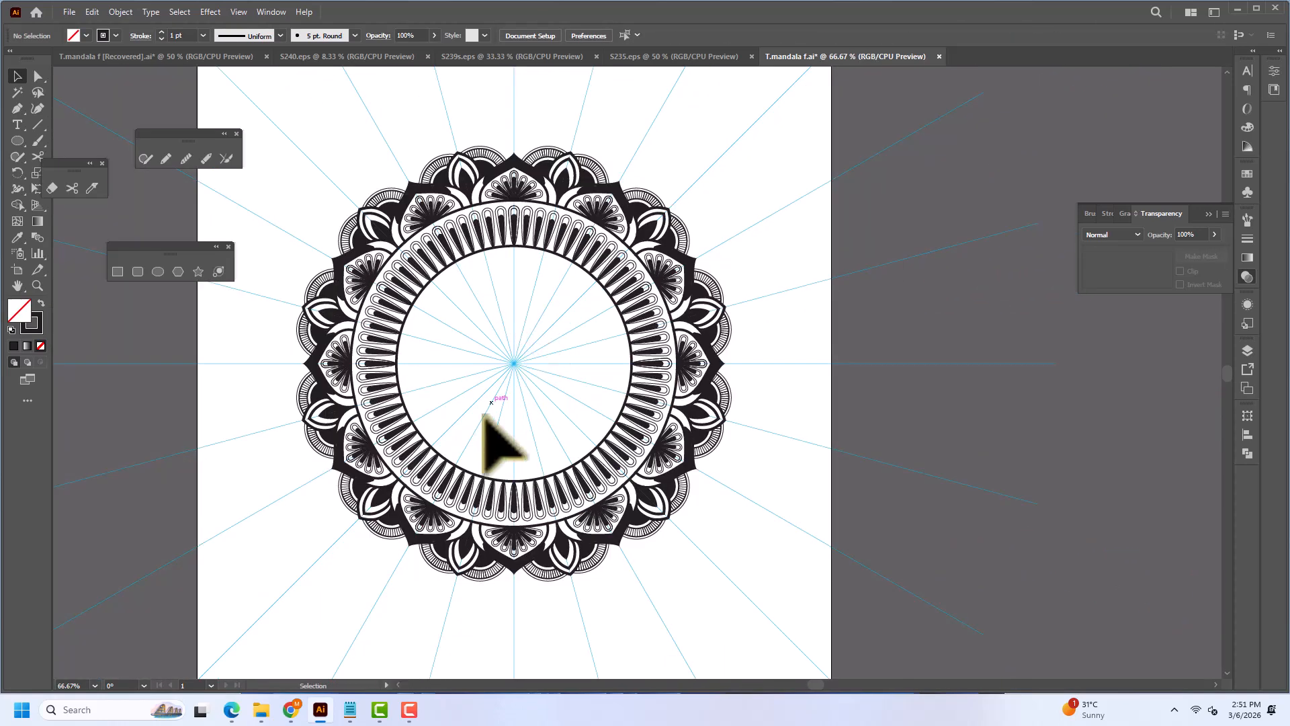